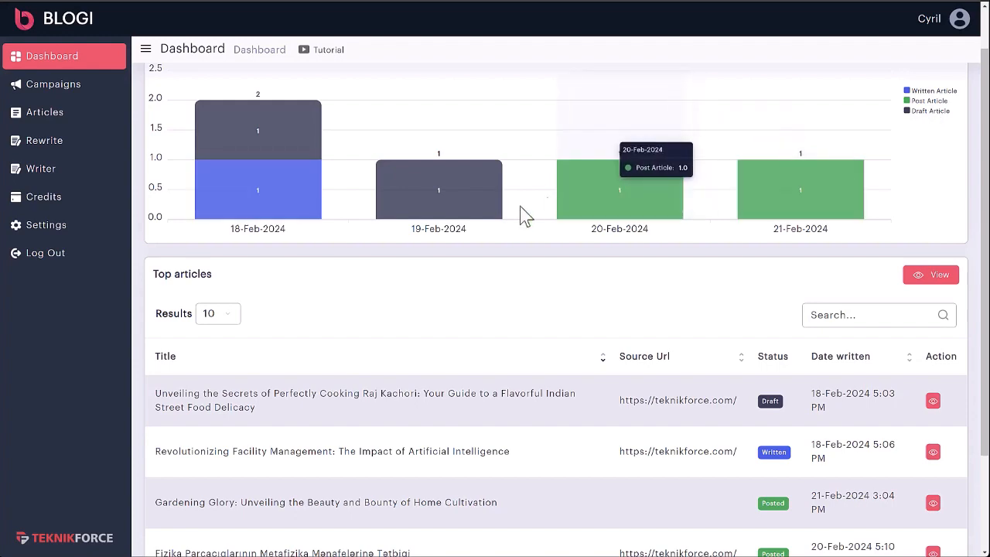
scroll(387, 226, "down", 1)
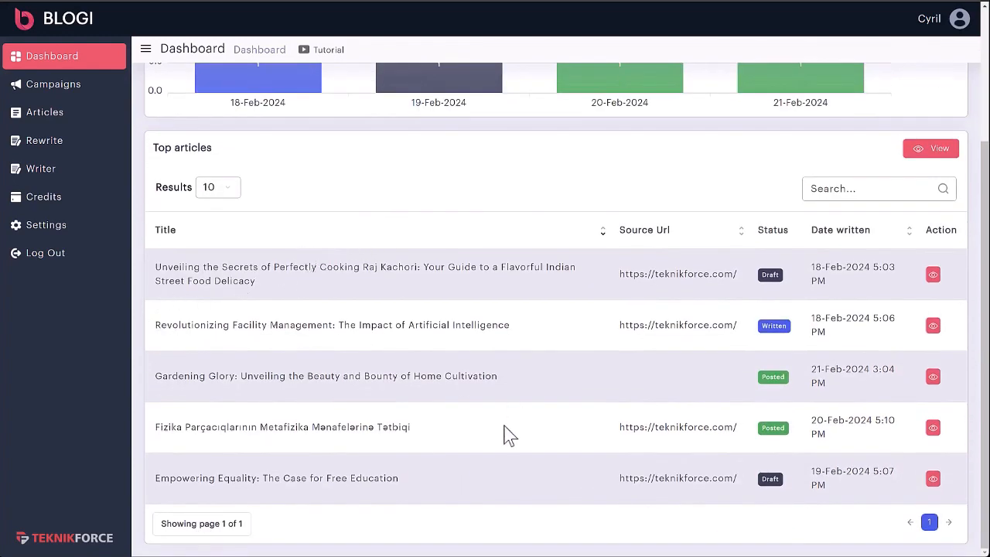
- Open the draft Raj Kachori article from the dashboard's list of top articles
left_click_drag(232, 267, 439, 283)
left_click(438, 282)
left_click(933, 274)
- Read through the Raj Kachori article, including its introduction, image, ingredients and preparation steps
scroll(503, 271, "down", 5)
scroll(449, 309, "up", 6)
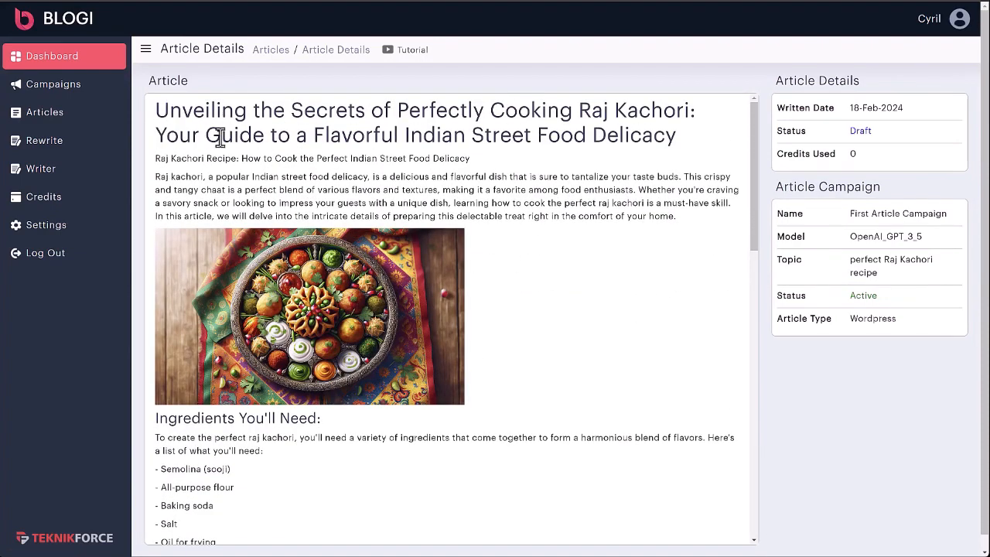
scroll(221, 250, "down", 3)
scroll(253, 225, "up", 2)
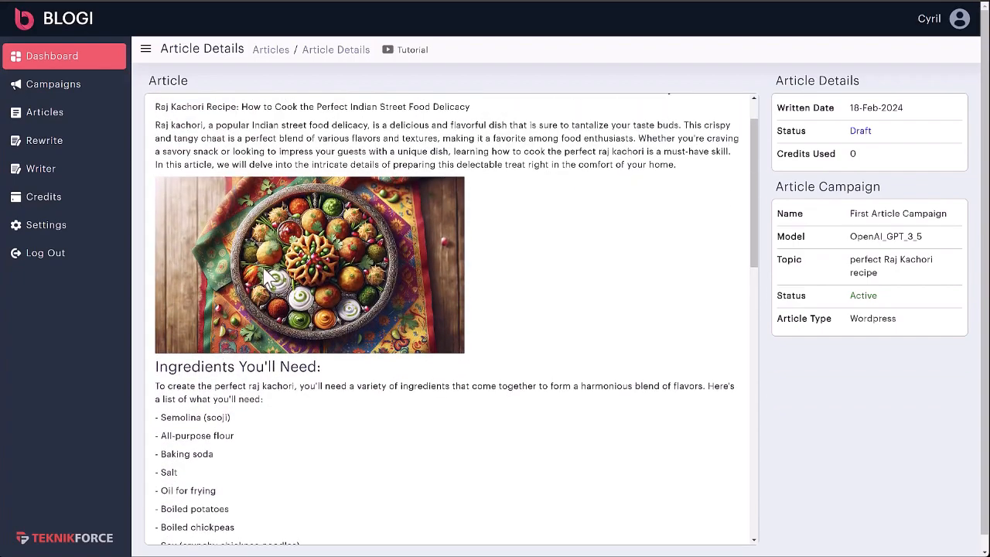
scroll(267, 279, "down", 9)
scroll(267, 278, "up", 5)
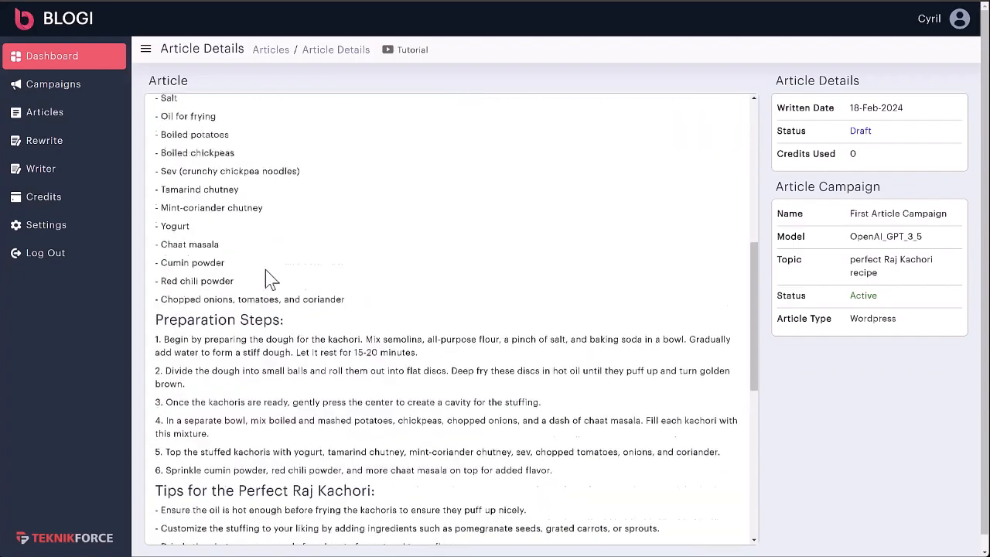
scroll(266, 279, "up", 3)
scroll(394, 175, "down", 2)
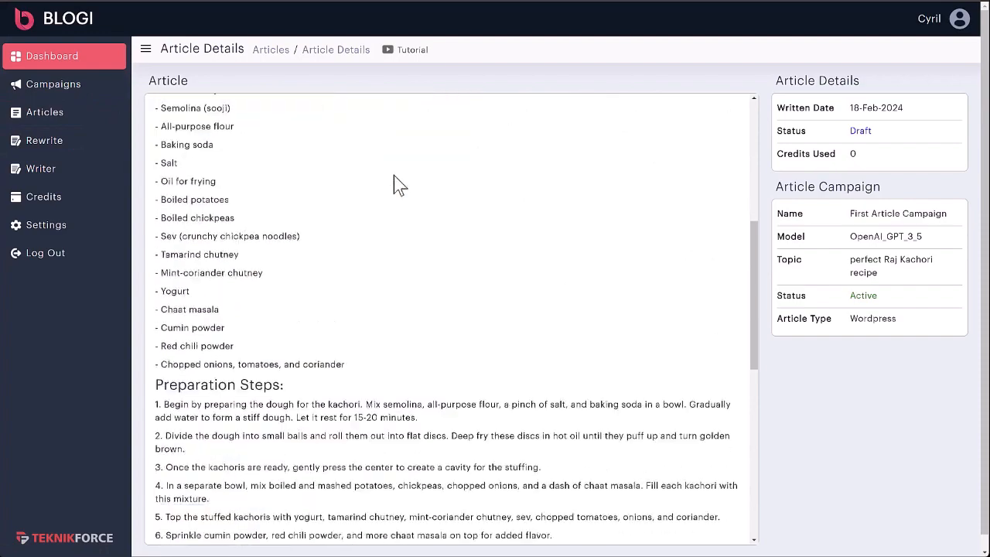
scroll(393, 185, "down", 3)
scroll(283, 229, "up", 7)
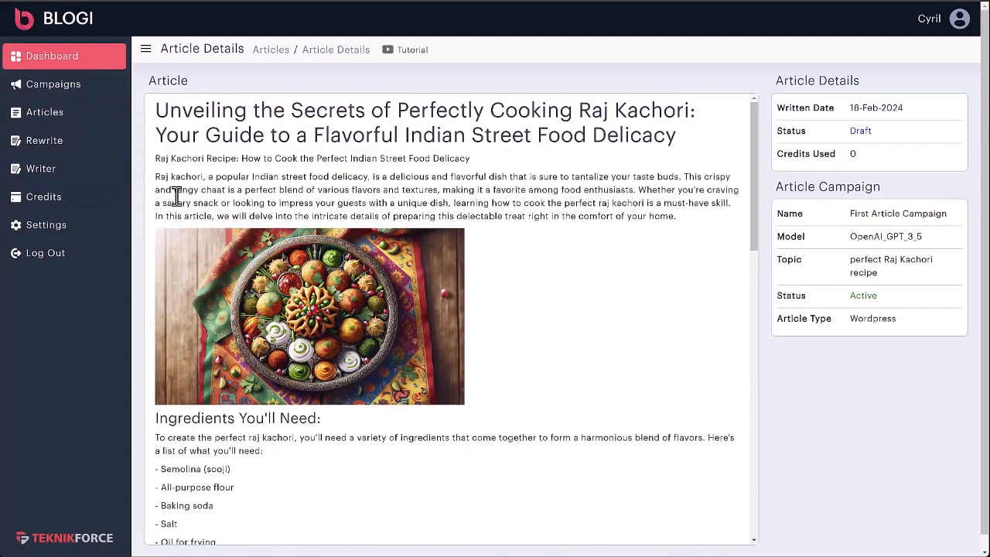
- Go to the campaigns list and start adding a new campaign
left_click(45, 98)
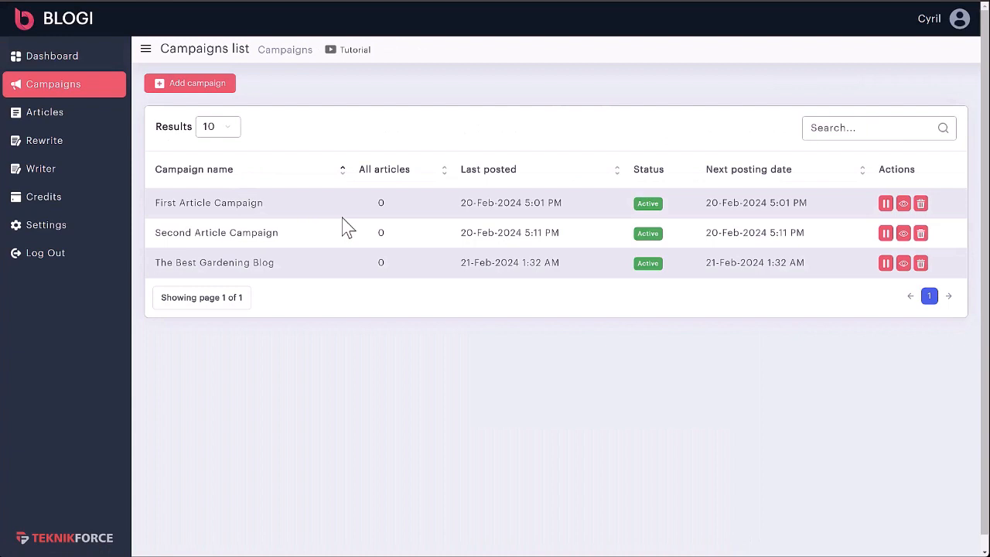
left_click(222, 91)
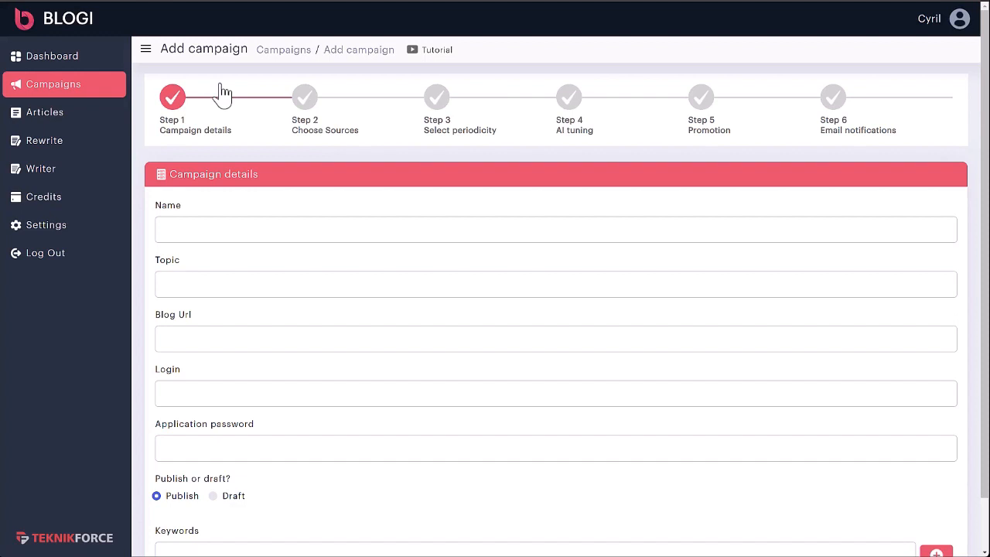
- Look over the setup stages of the new campaign and the fields of the campaign details form
left_click_drag(171, 130, 227, 128)
left_click(223, 130)
left_click_drag(318, 130, 355, 132)
left_click(371, 133)
left_click_drag(456, 130, 498, 131)
left_click(576, 132)
left_click_drag(701, 130, 732, 132)
left_click(356, 130)
scroll(244, 232, "down", 2)
scroll(580, 317, "up", 2)
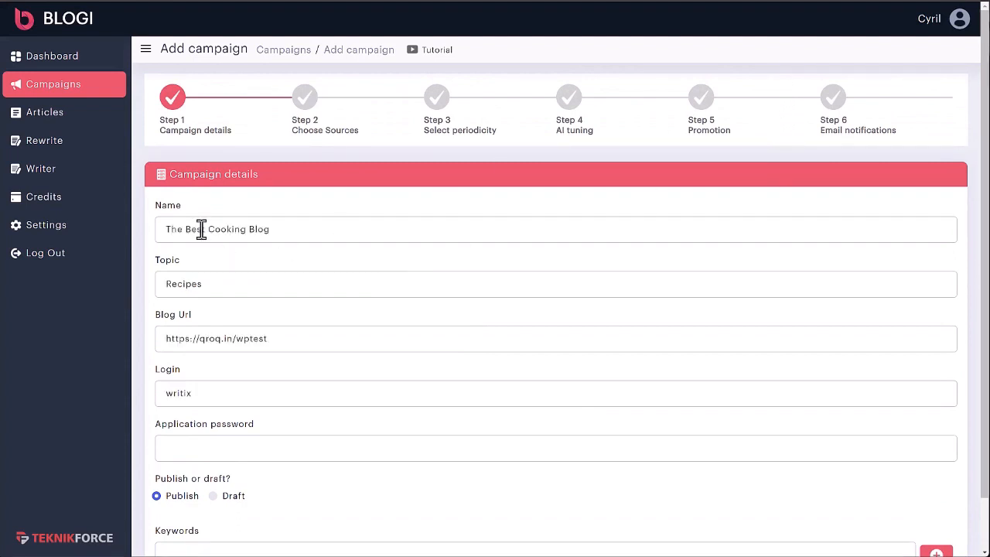
- Review the name, topic, blog URL and login entries in the campaign details
left_click_drag(275, 228, 155, 232)
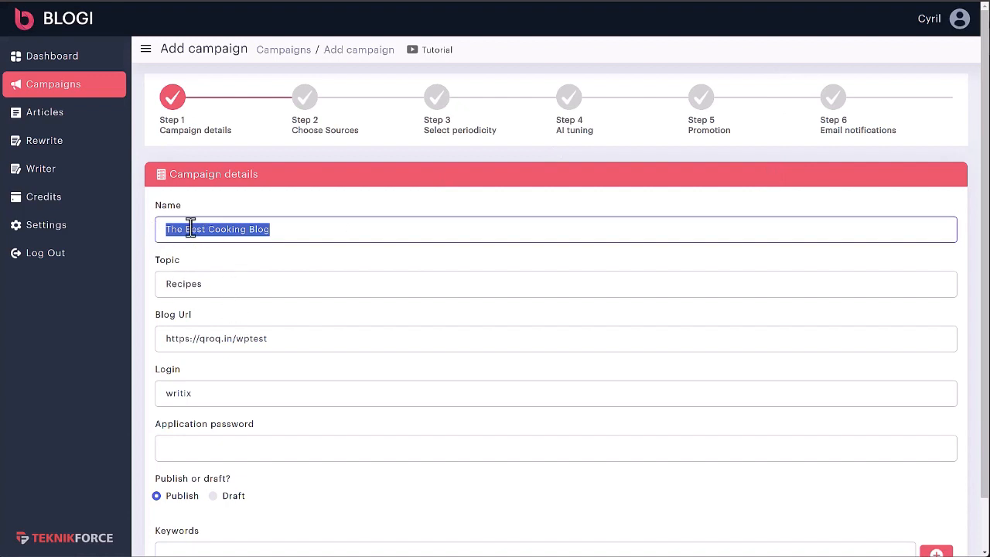
left_click_drag(241, 229, 291, 229)
left_click_drag(170, 286, 230, 285)
left_click(231, 286)
mouse_move(185, 338)
left_mouse_down()
mouse_move(289, 342)
mouse_move(166, 342)
left_mouse_up()
left_click(293, 344)
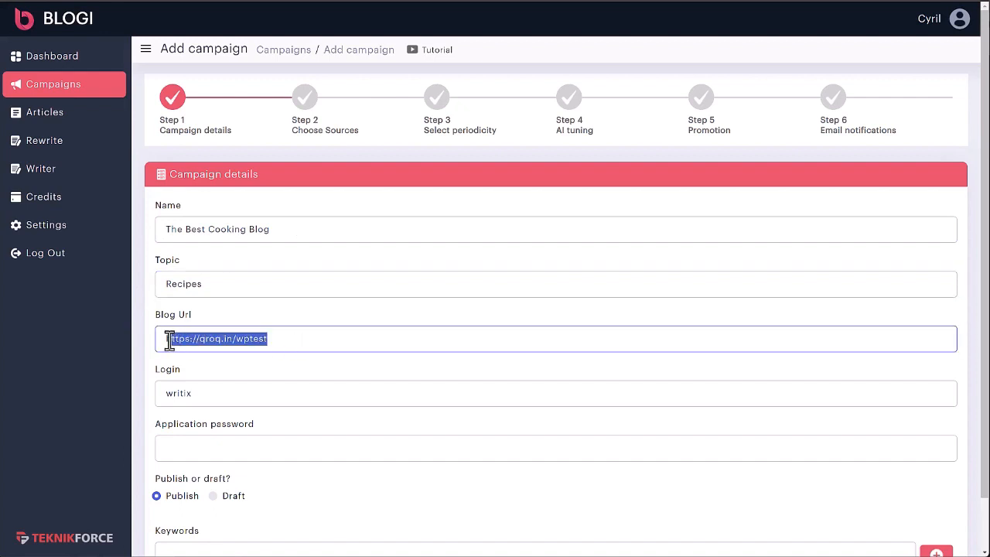
left_click(184, 393)
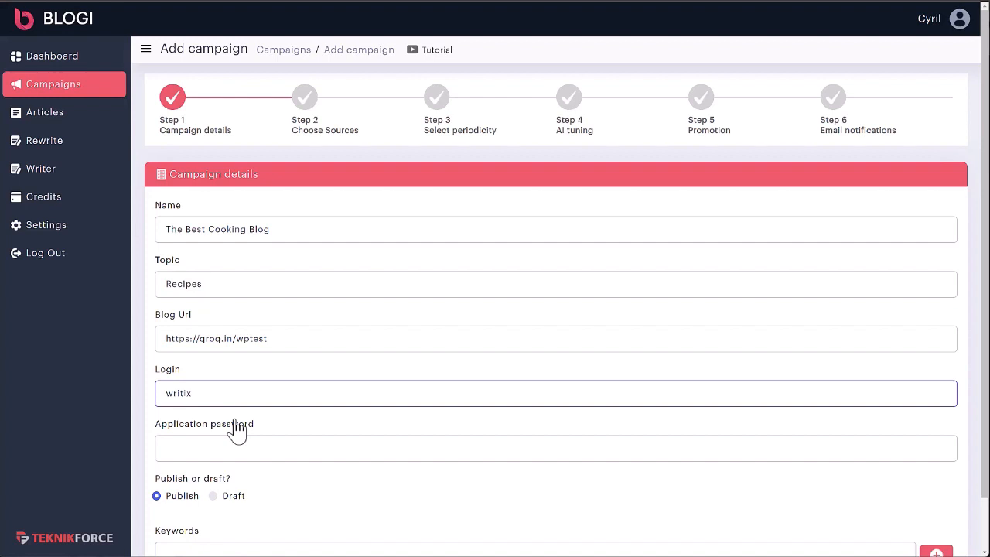
- Switch to the WordPress admin and open the user profile at its Application Passwords section
left_click(131, 1)
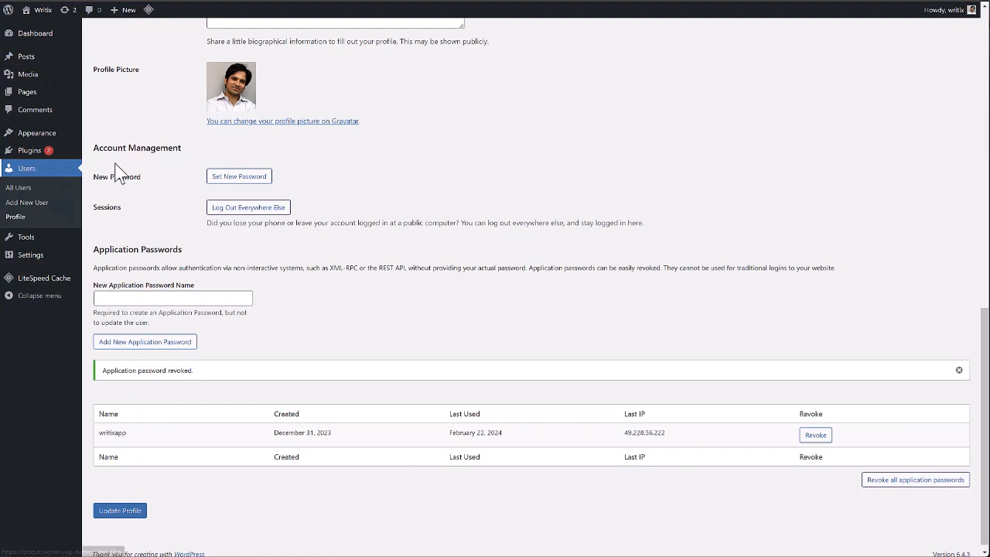
left_click(145, 125)
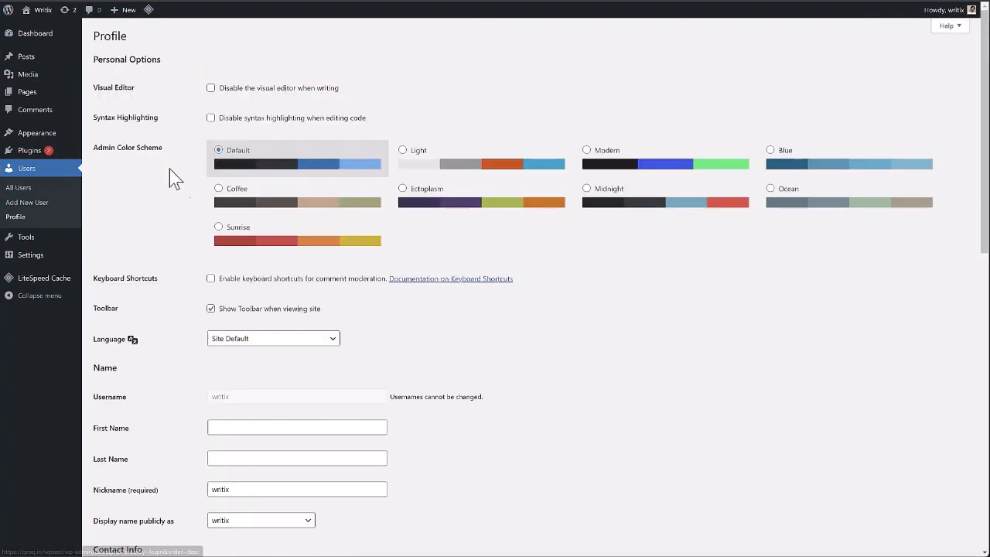
scroll(137, 338, "down", 6)
scroll(229, 290, "down", 2)
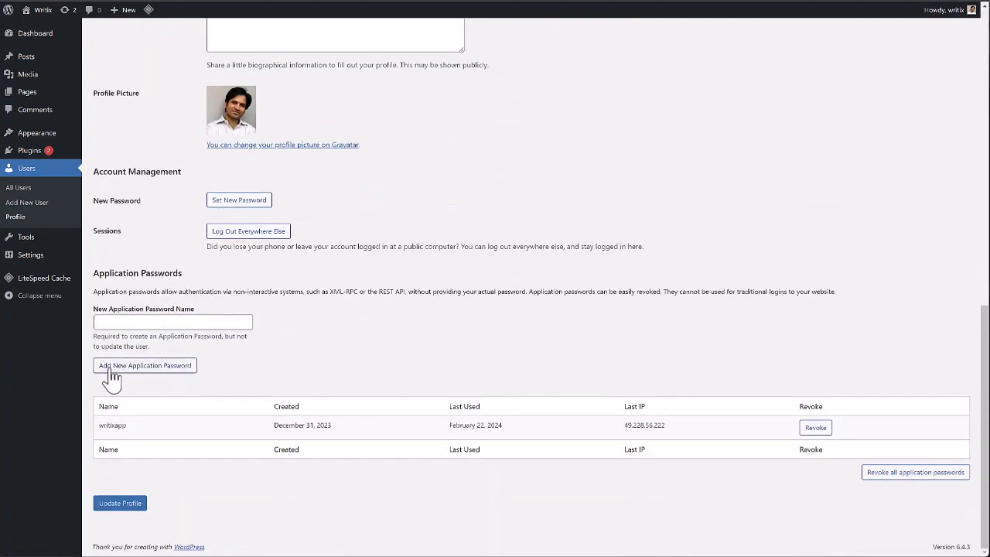
- Create a new WordPress application password named blogi
left_click(134, 326)
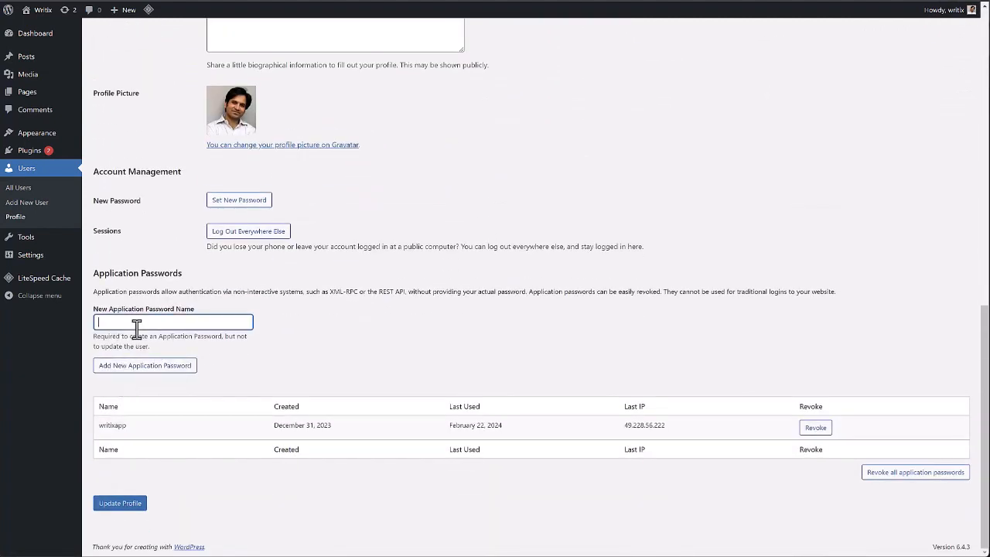
type("blogi")
left_click(135, 371)
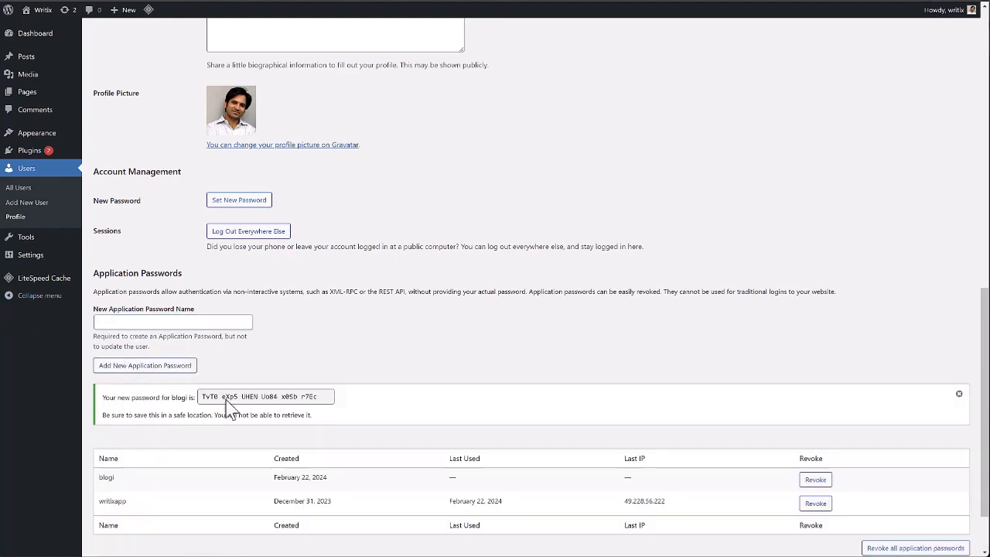
- Copy the generated WordPress application password into the campaign's Application password field in Blogi
left_click_drag(329, 396, 145, 402)
key("ctrl+c")
scroll(342, 403, "down", 1)
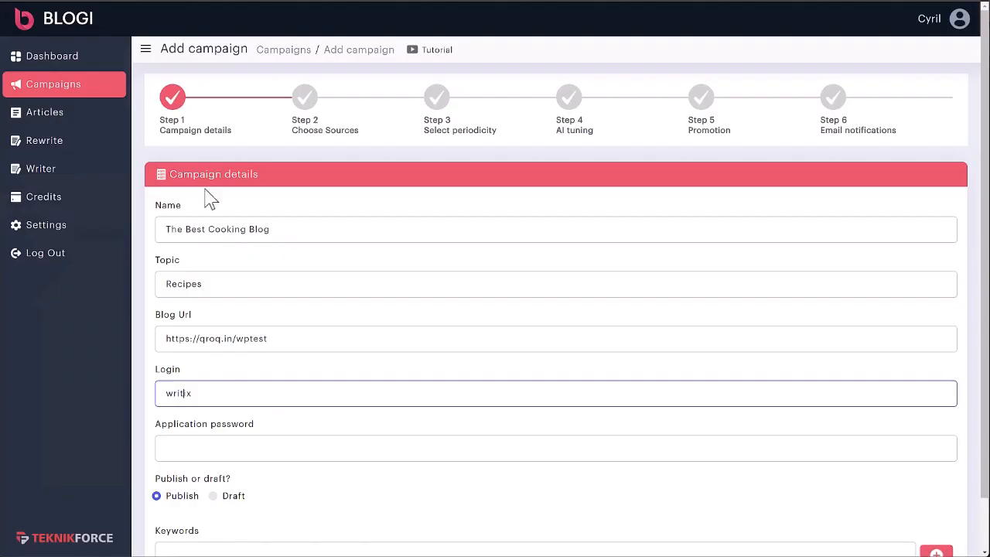
left_click(217, 447)
key("ctrl+v")
- Choose Publish rather than Draft for the campaign's articles
scroll(263, 441, "down", 1)
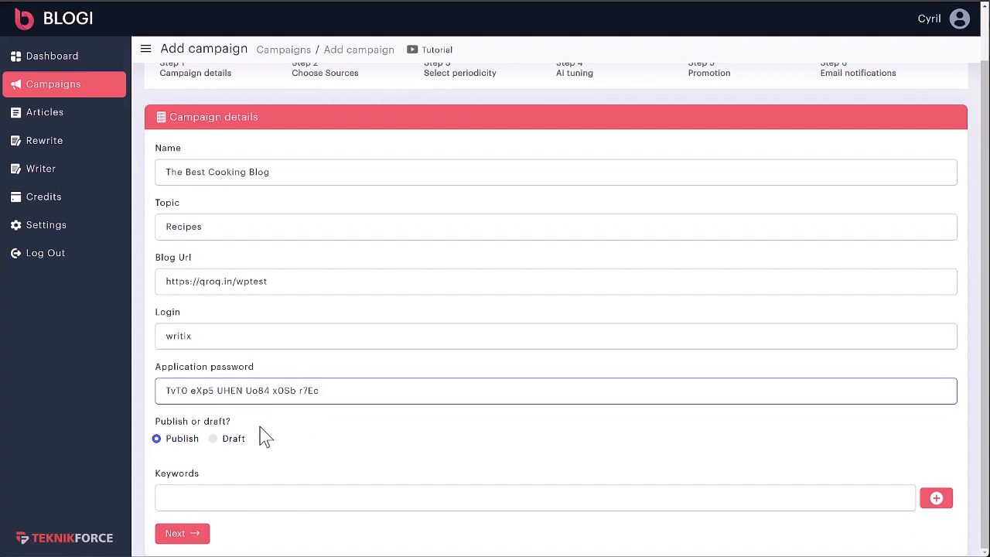
scroll(267, 422, "up", 1)
scroll(271, 415, "down", 1)
left_click(190, 447)
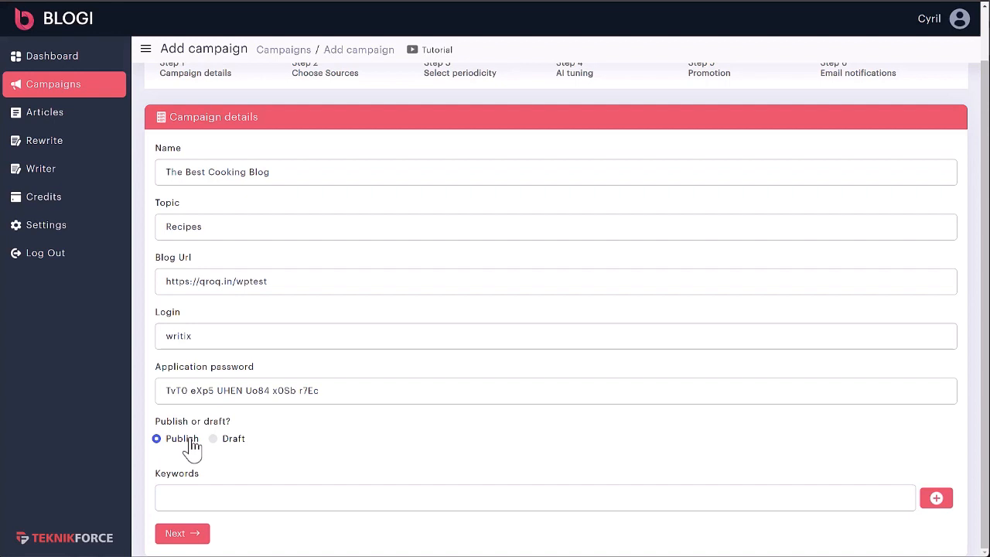
- Add the keywords "cooking" and "recipes" to the campaign
left_click(240, 498)
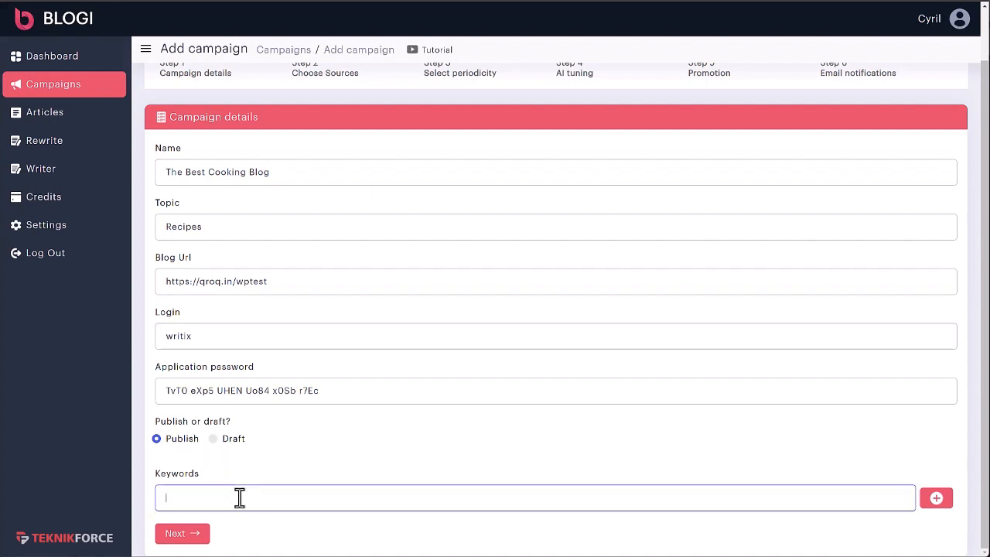
type("idnian")
key("ctrl+BackSpace")
type("cooking")
left_click(927, 501)
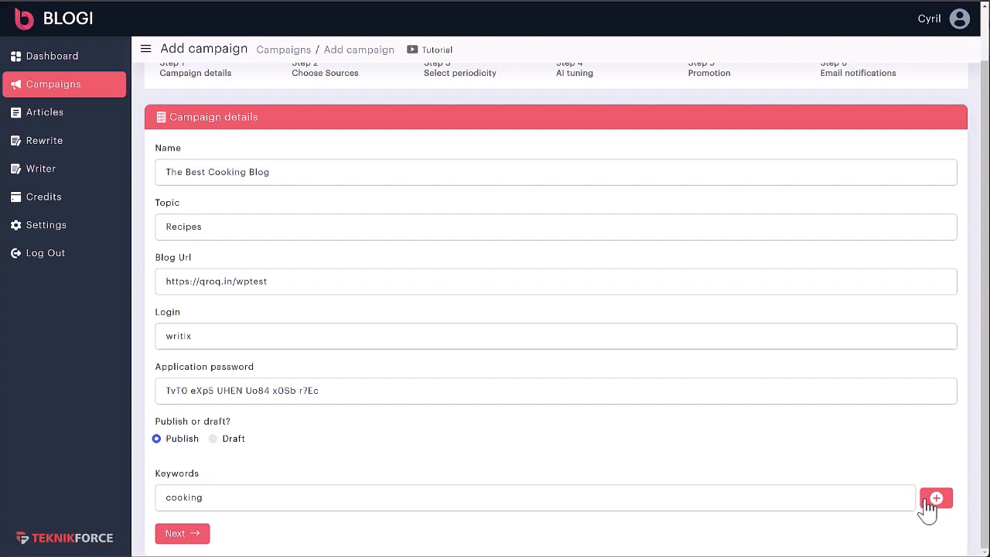
left_click(535, 506)
type("recipes")
left_click(933, 515)
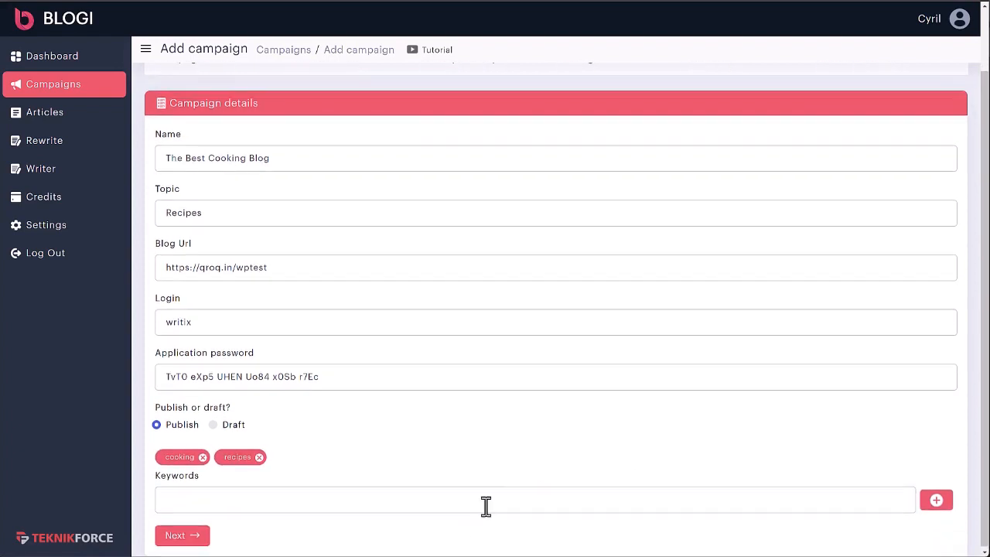
- Add the keywords "vegan recipes" and "healthy recipes", and continue to the Choose Sources stage
left_click(466, 505)
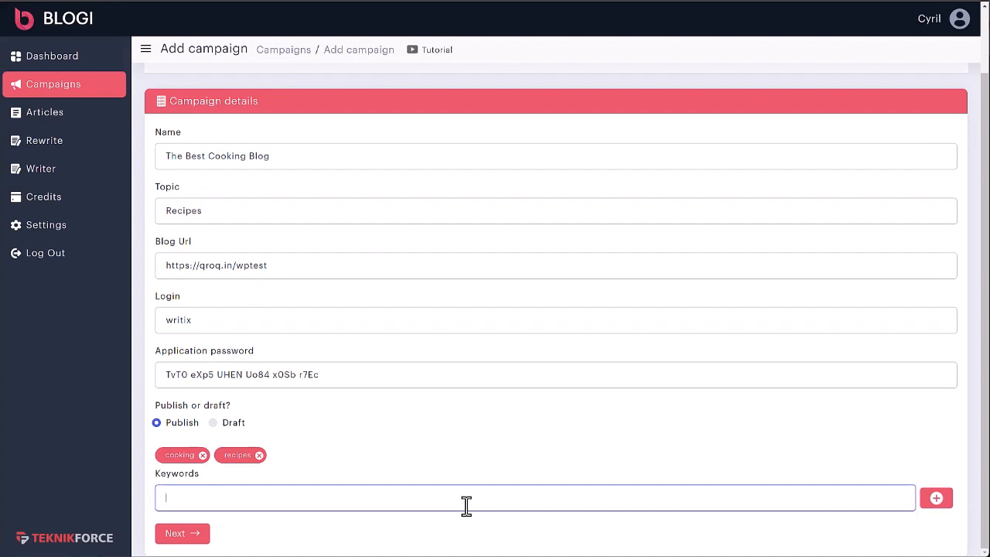
type("ve")
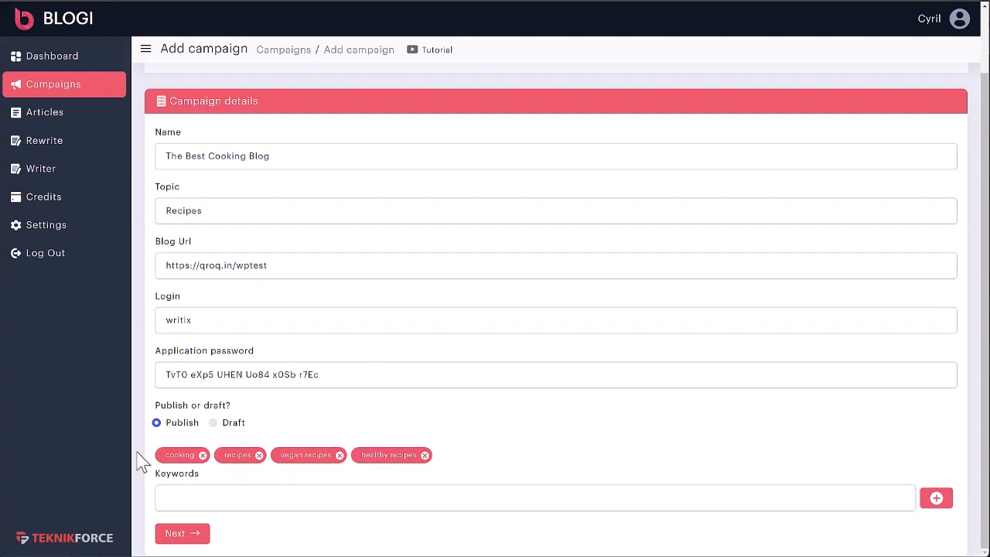
left_click(175, 534)
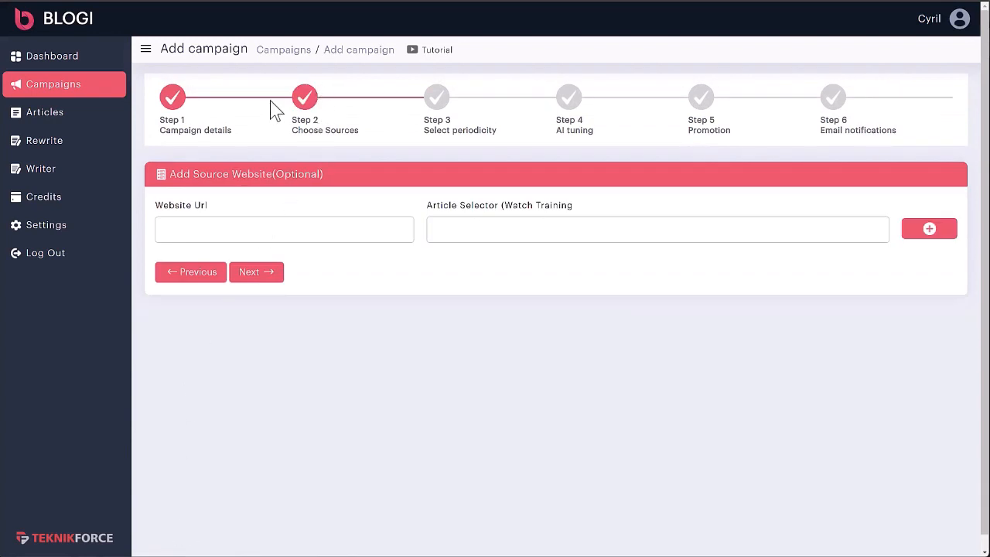
- Copy the Skinnytaste recipe site's address into the source website URL field of the campaign
left_click_drag(292, 130, 354, 130)
left_click(355, 131)
left_click(324, 232)
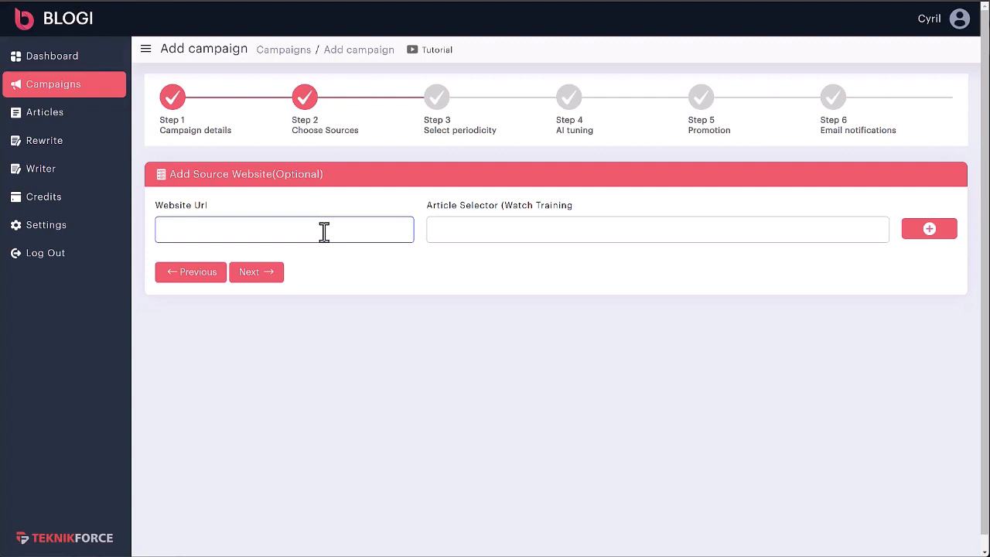
left_click(688, 139)
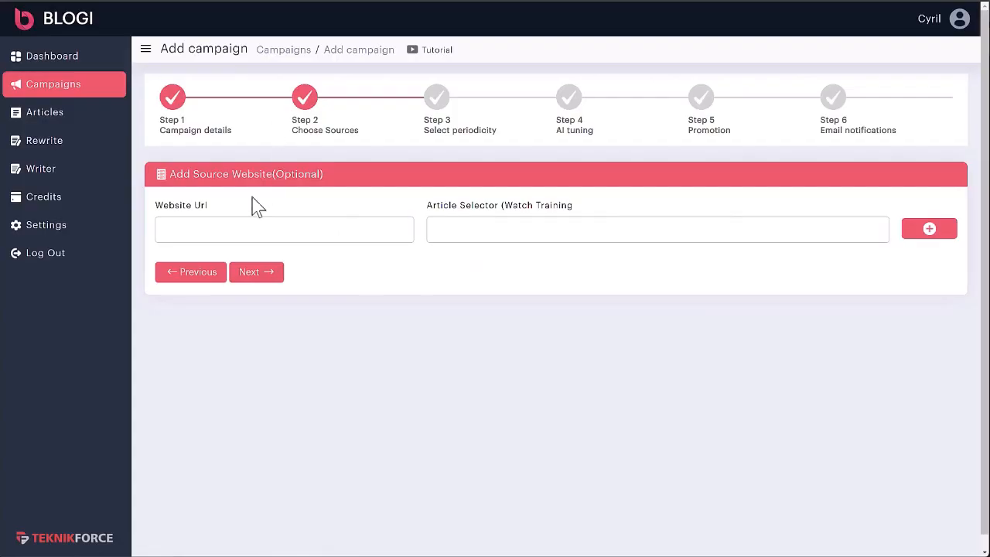
left_click(239, 229)
type("https://www.skinnytaste.com/")
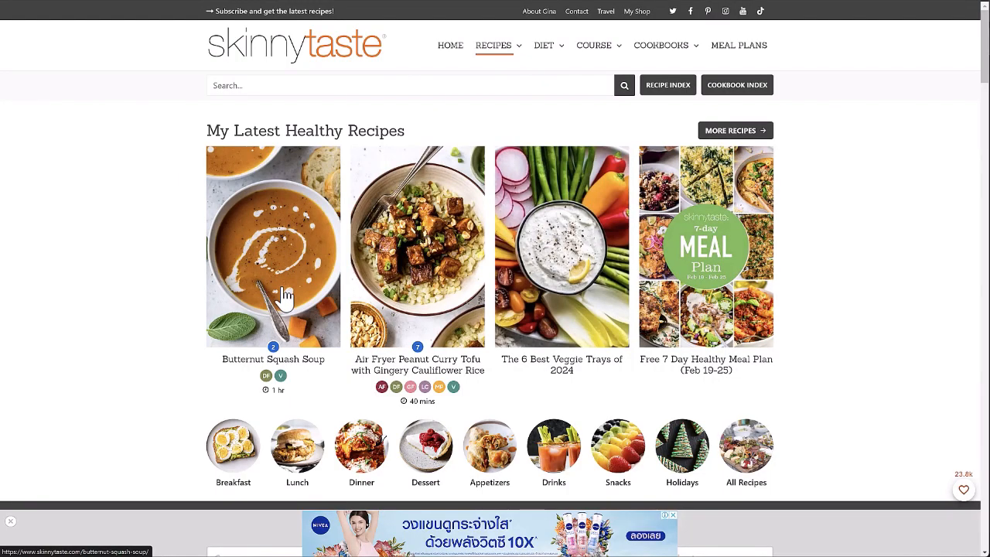
- Open Skinnytaste's Butternut Squash Soup recipe and inspect its main article content container in the browser's developer tools
left_click(286, 295)
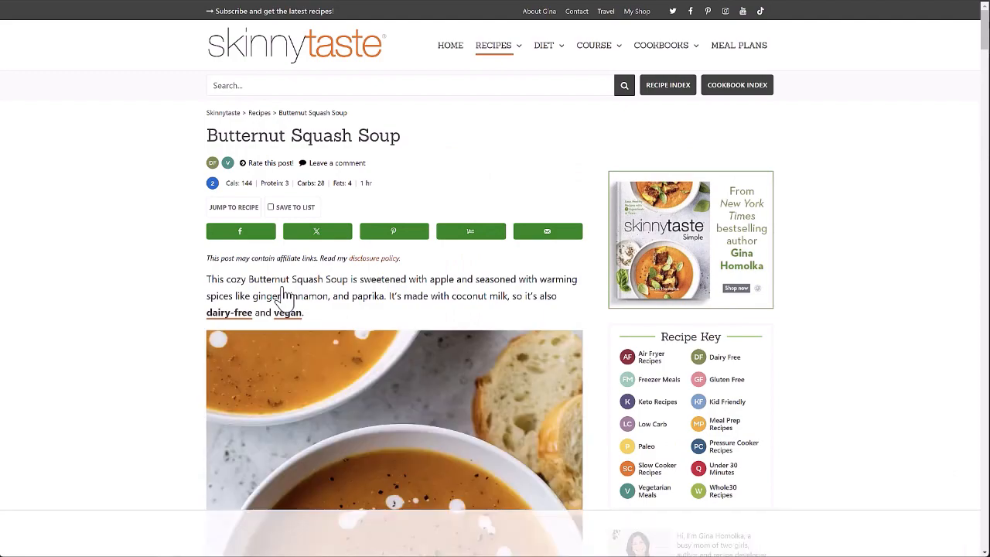
scroll(640, 352, "down", 3)
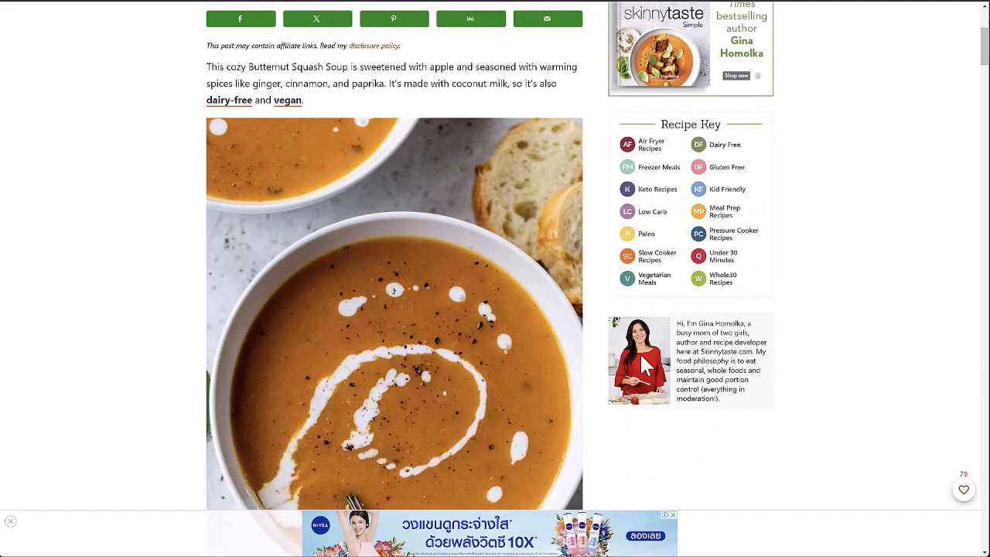
key("F12")
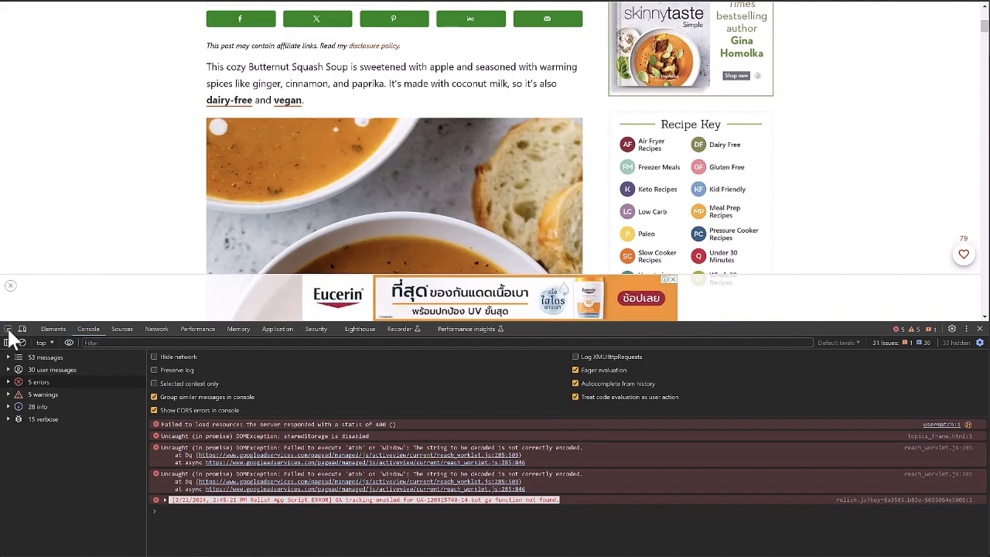
left_click(7, 330)
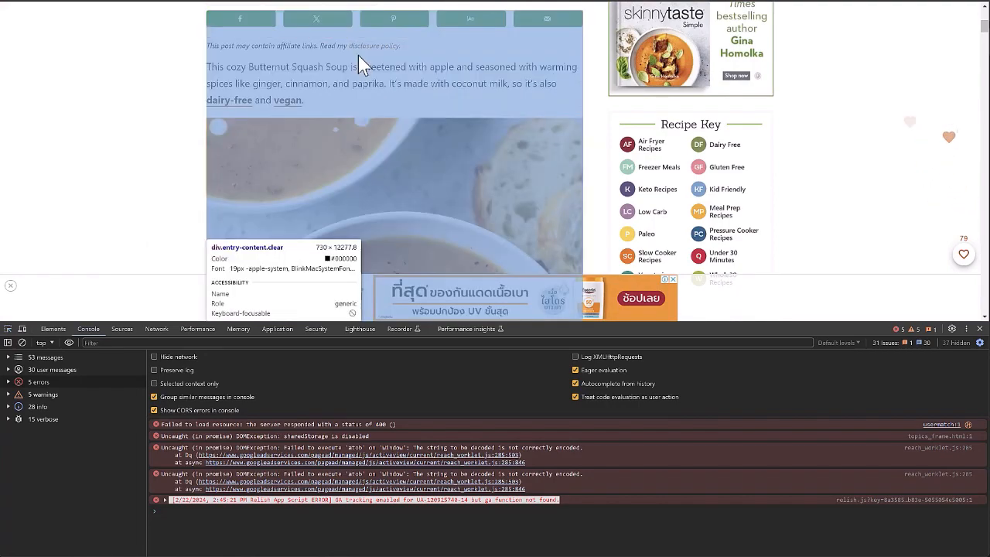
left_click(358, 55)
- Inspect the Butternut Squash Soup article's div.entry-content.clear container and copy its selector
scroll(350, 108, "up", 1)
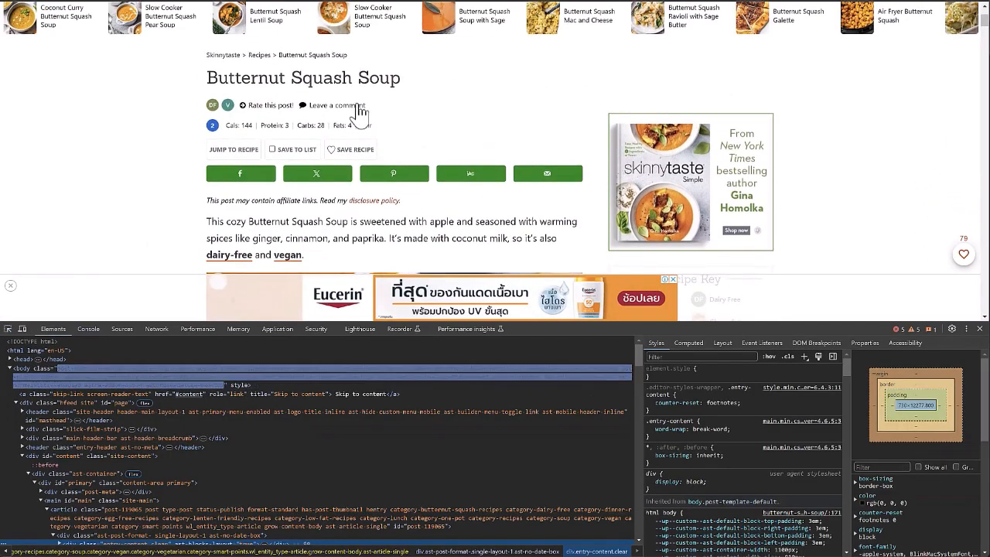
left_click(8, 329)
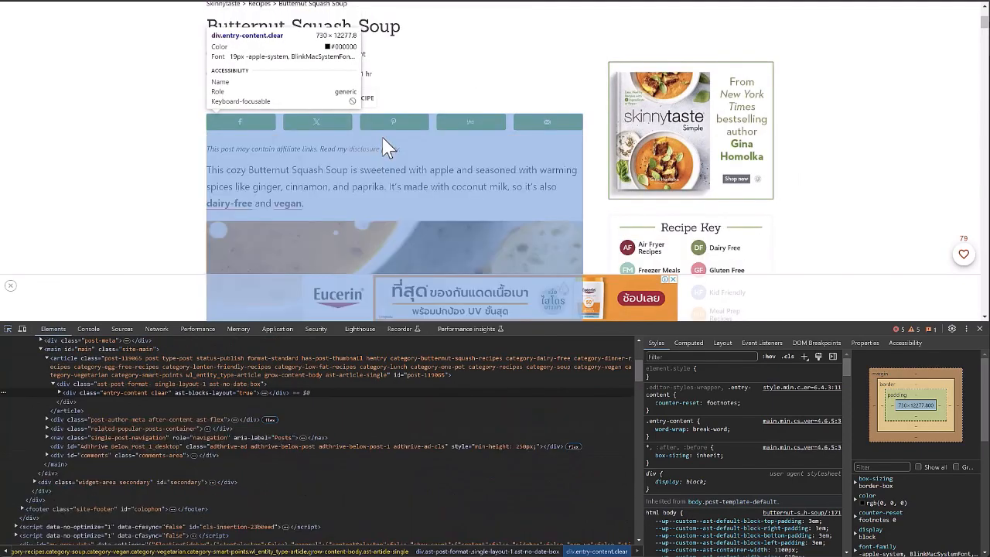
right_click(71, 389)
mouse_move(129, 193)
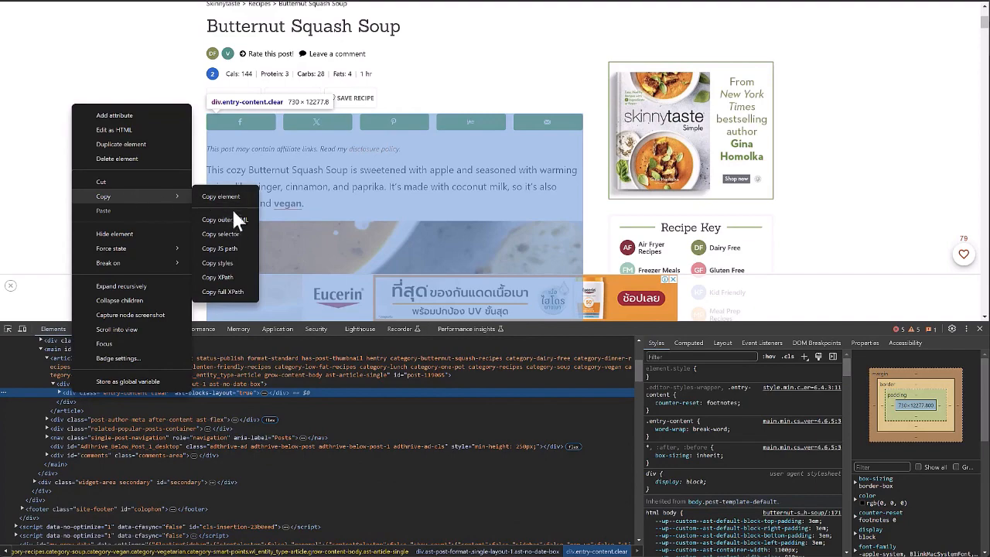
left_click(234, 233)
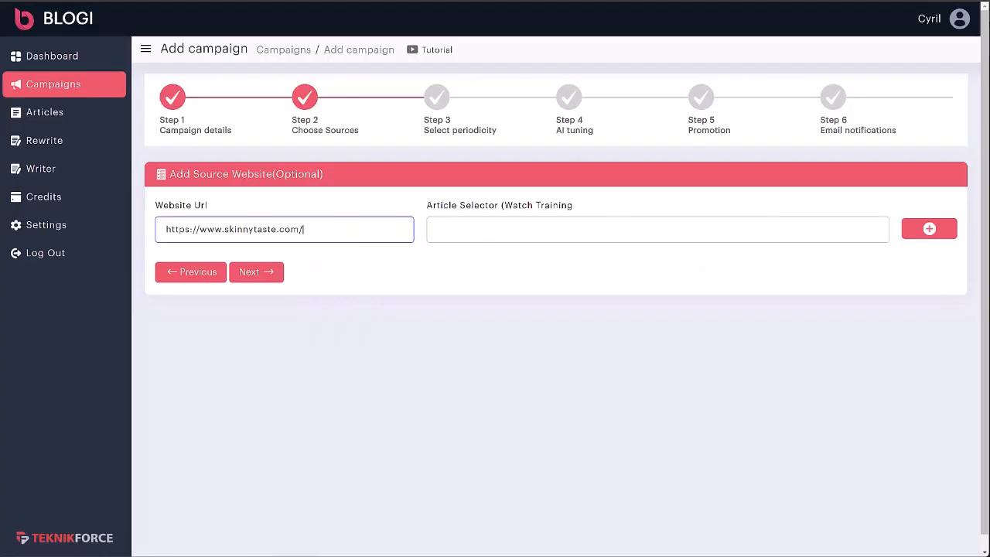
- Paste the copied selector into the campaign's Article Selector field and submit the source website
left_click(463, 237)
key("ctrl+v")
left_click(921, 243)
left_click(925, 232)
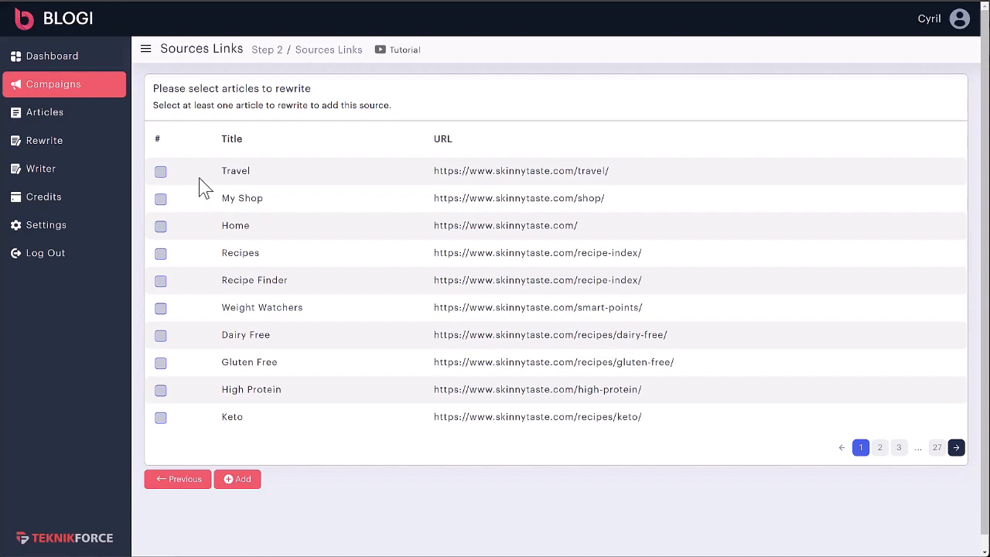
- Select a Skinnytaste link for rewriting, add the source to the campaign, and continue to the Select periodicity stage
left_click(160, 391)
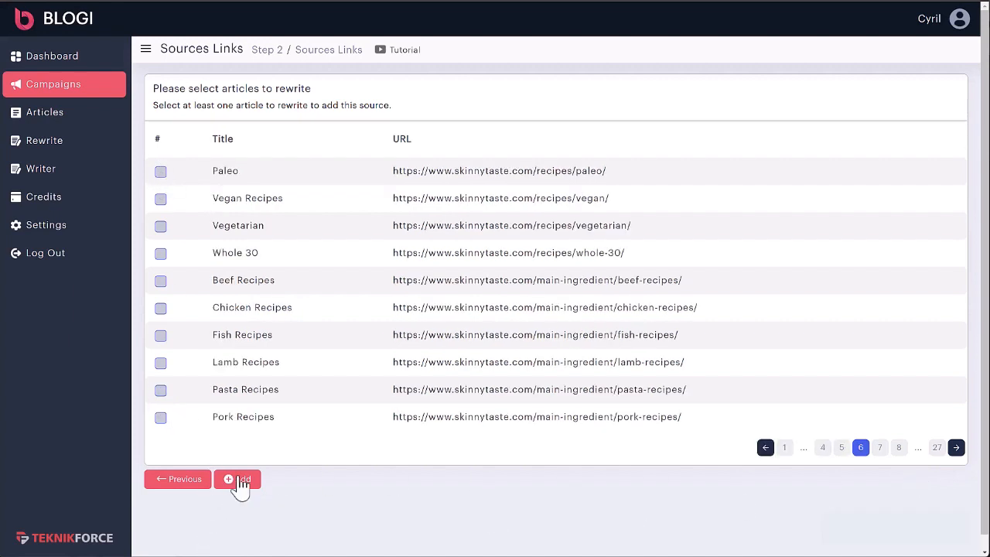
left_click(240, 480)
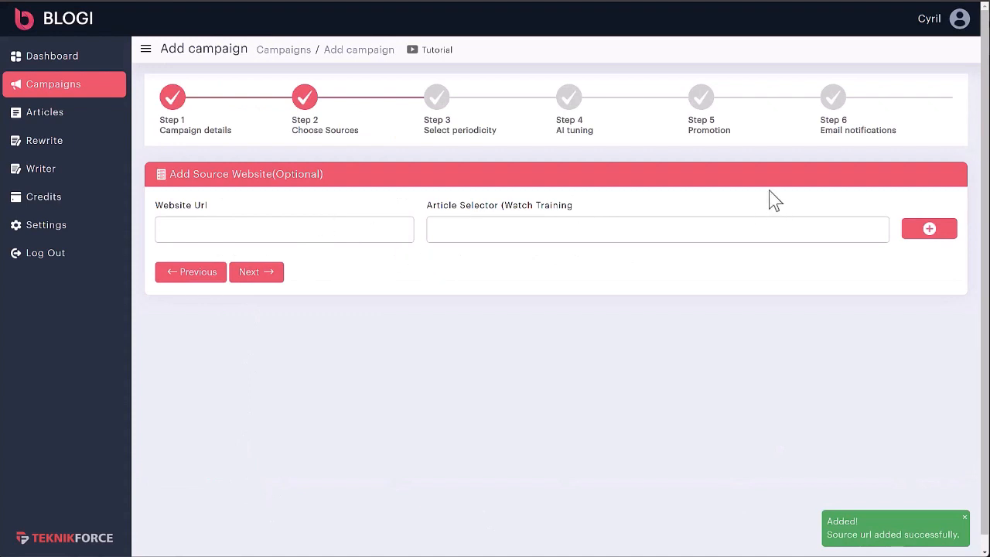
left_click(256, 272)
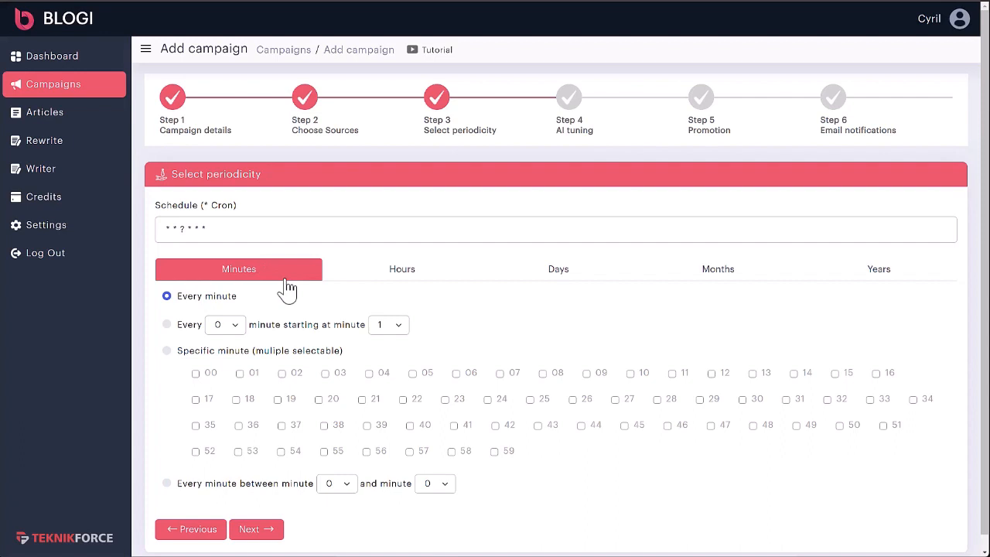
- Look through the minute, hour, day, month and year scheduling options
left_click(404, 284)
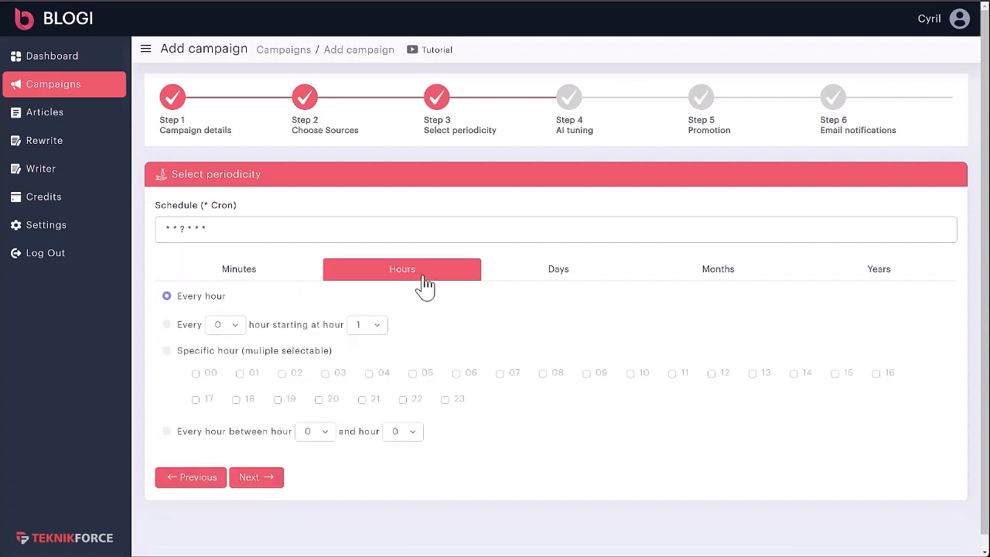
left_click(290, 286)
left_click(398, 274)
left_click(590, 276)
left_click(698, 278)
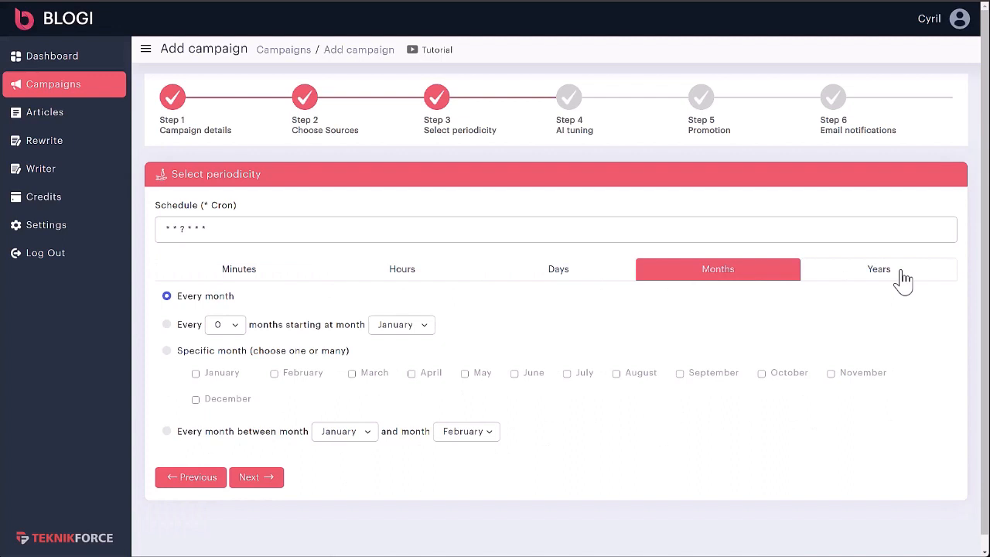
left_click(903, 281)
- Schedule the campaign on specific days of the week, choosing Monday and Thursday
left_click(602, 280)
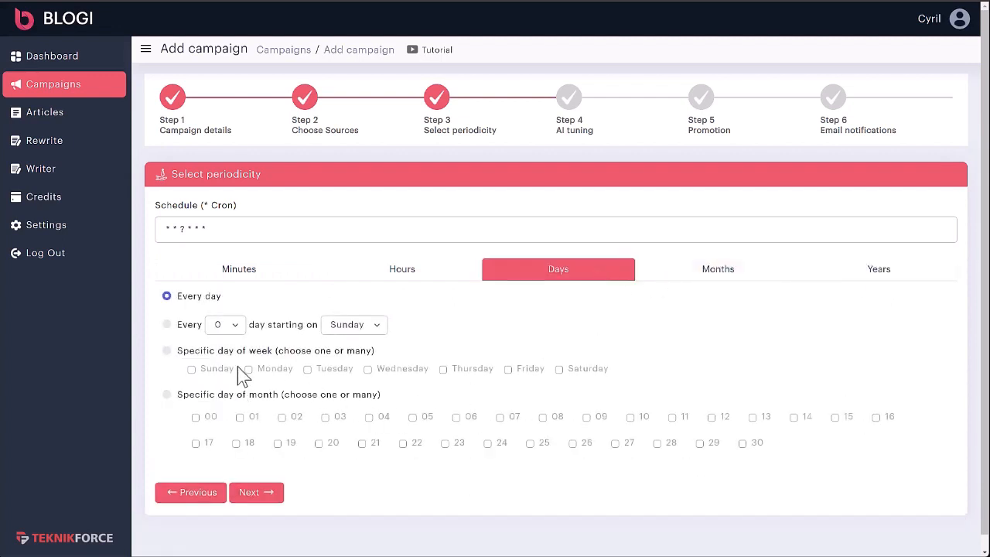
left_click(236, 327)
left_click(168, 327)
left_click(167, 324)
left_click(172, 352)
left_click(272, 370)
left_click(461, 371)
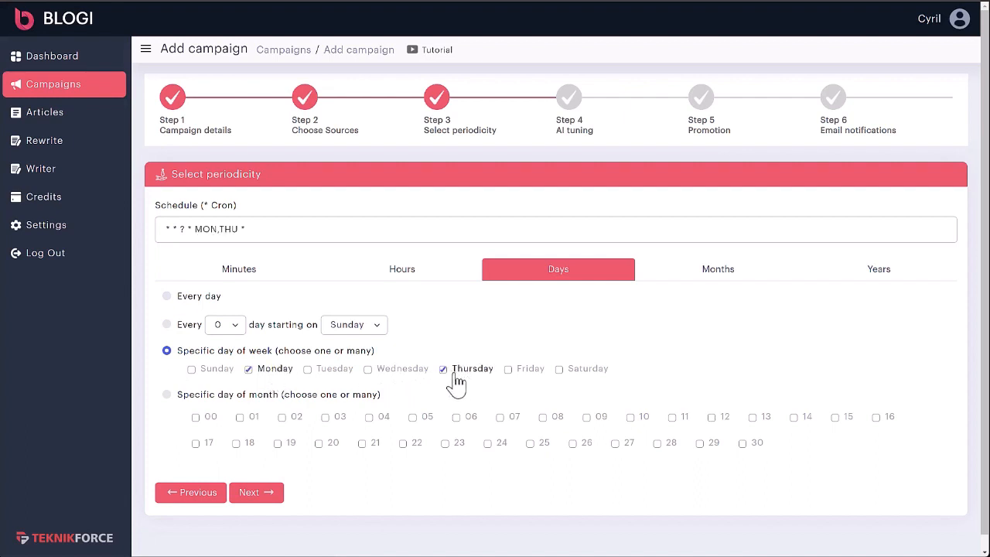
- Set the campaign's schedule to the specific hour 12 and the specific minute 30
left_click(391, 280)
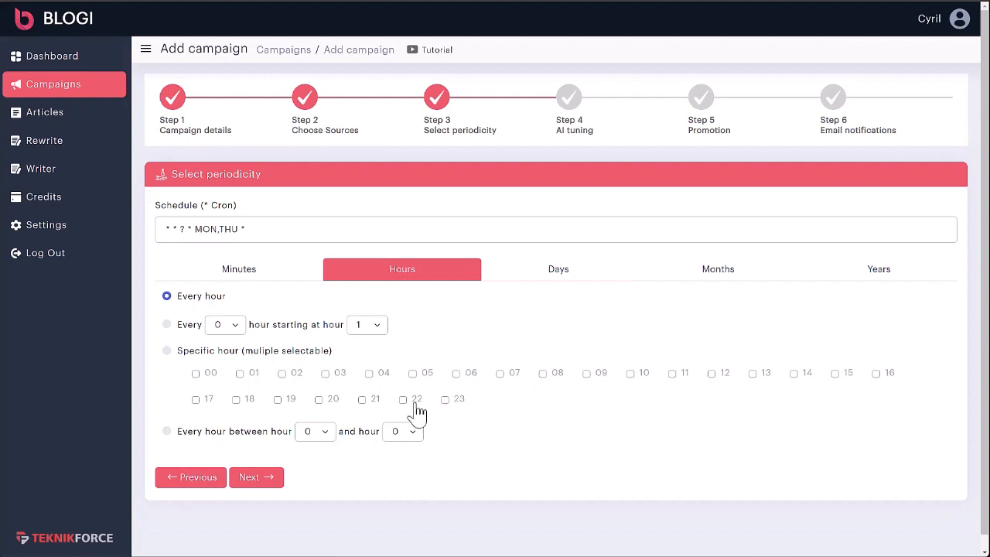
left_click(709, 375)
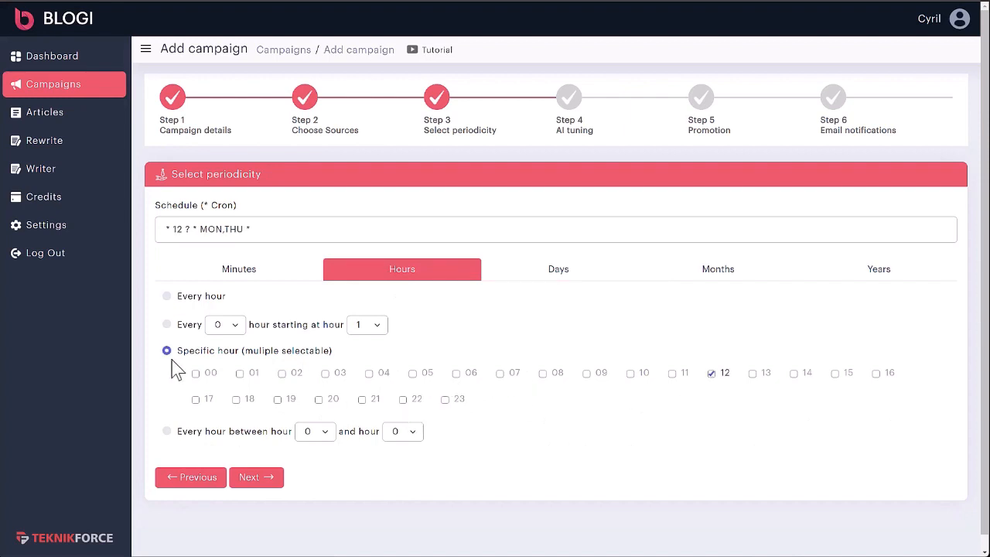
left_click(233, 275)
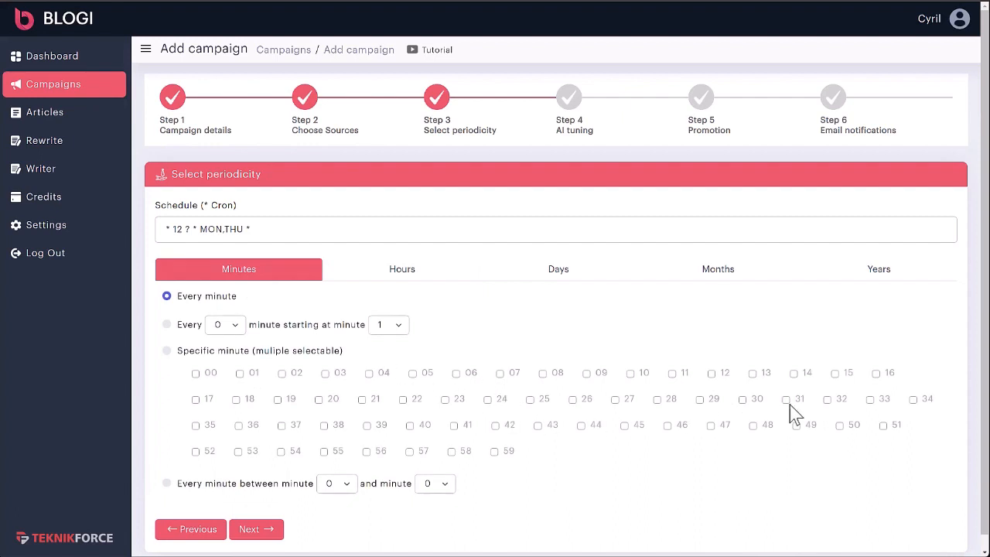
left_click(744, 400)
- Try scheduling the campaign by specific days of the month, and return it to specific days of the week
left_click(419, 279)
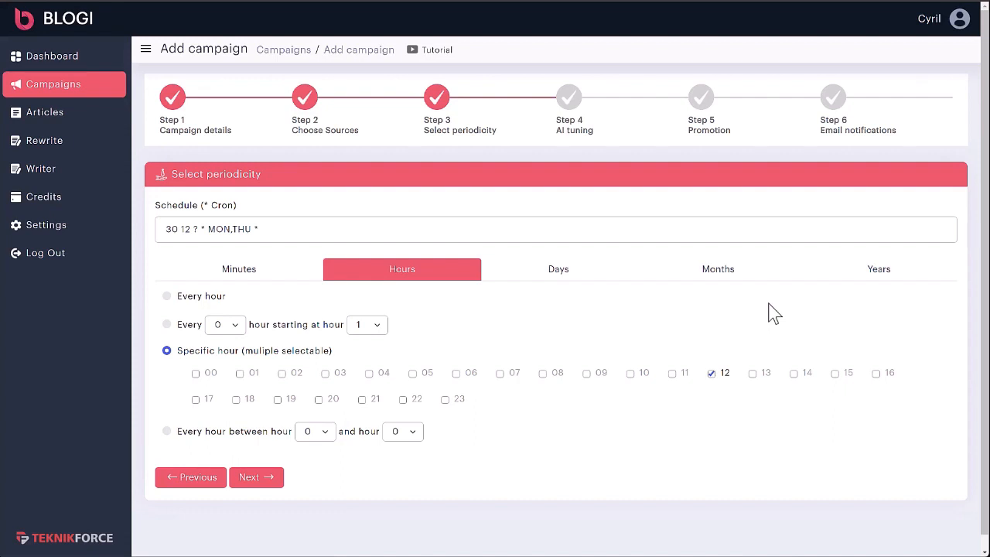
left_click(554, 270)
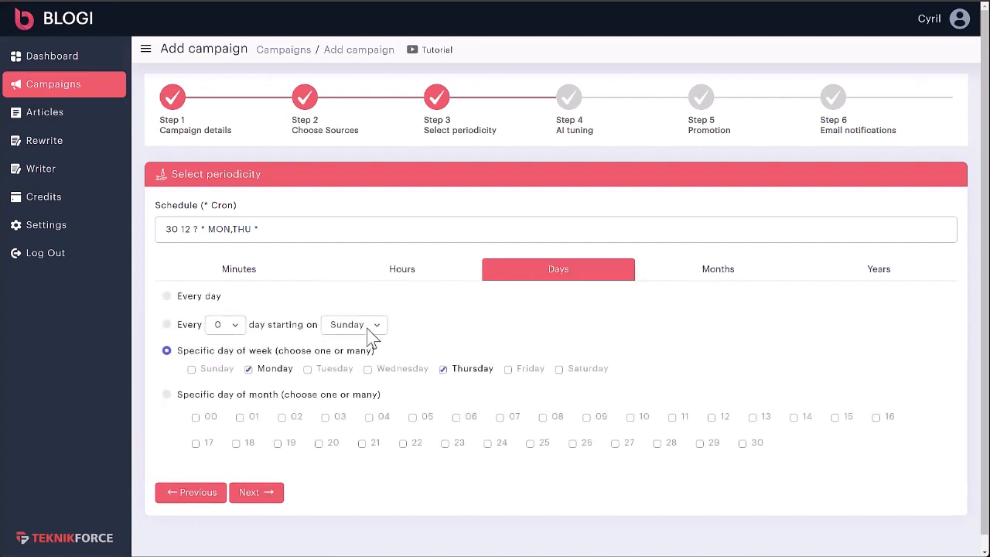
left_click(241, 418)
left_click(326, 418)
left_click(257, 420)
left_click(328, 418)
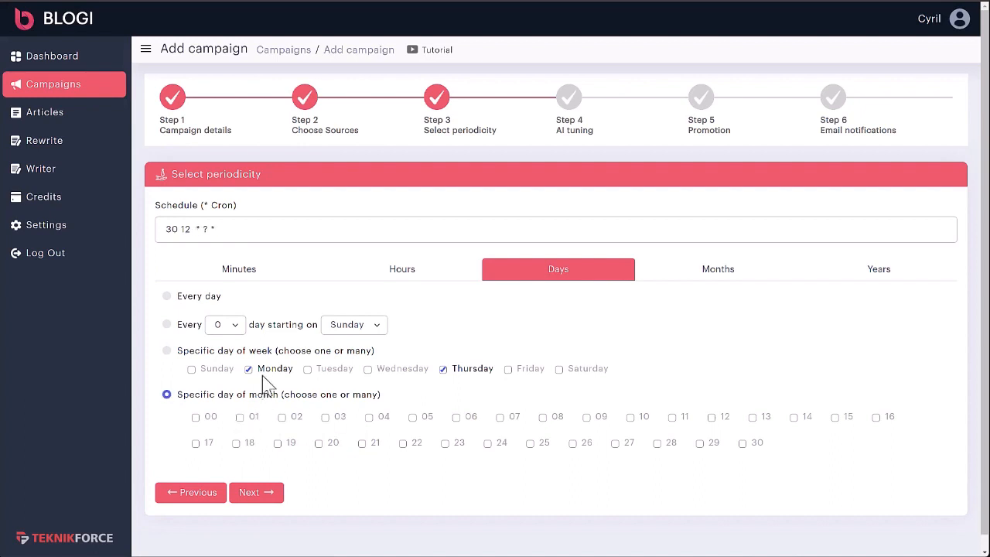
left_click(198, 298)
left_click(203, 352)
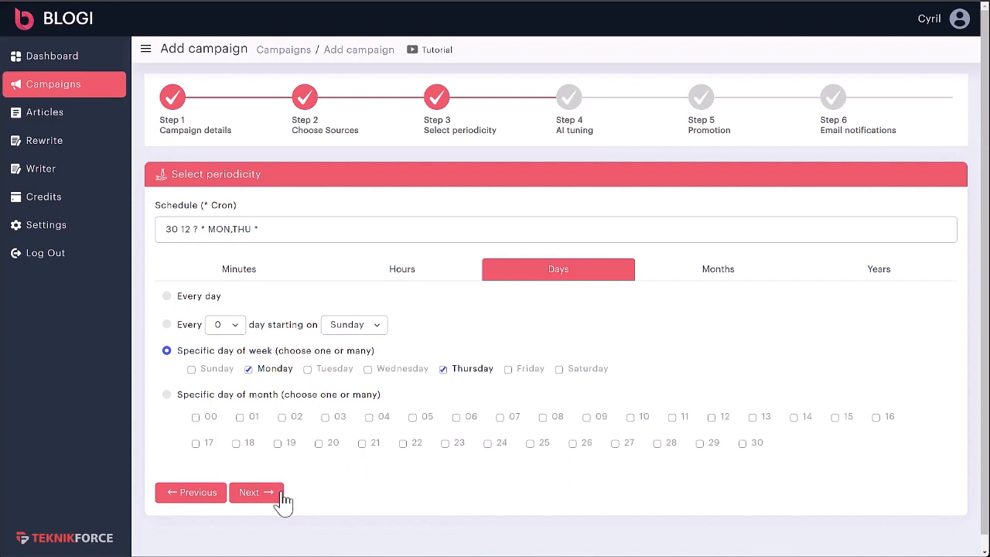
- Continue to the AI tuning stage and select OpenAI GPT-3.5 as the model
left_click(256, 493)
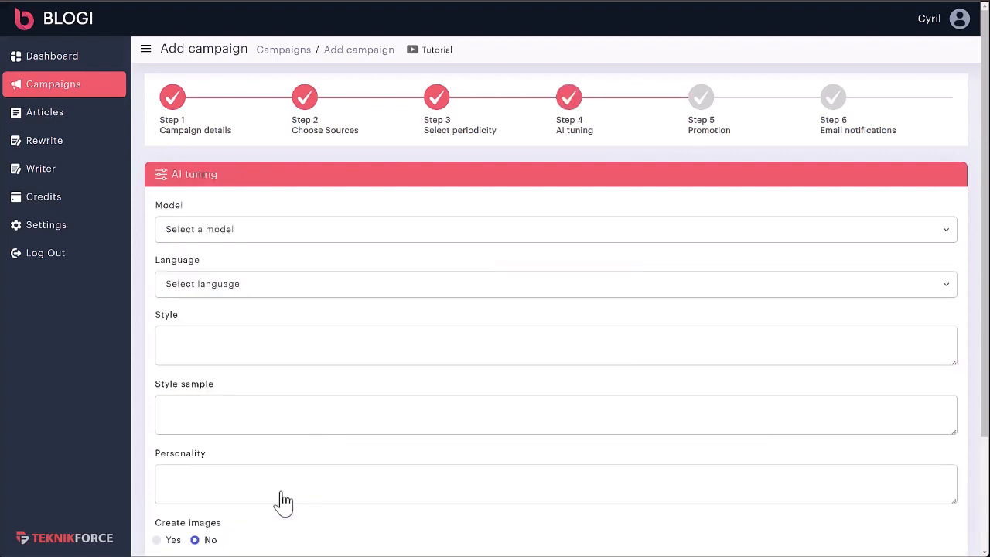
left_click(253, 236)
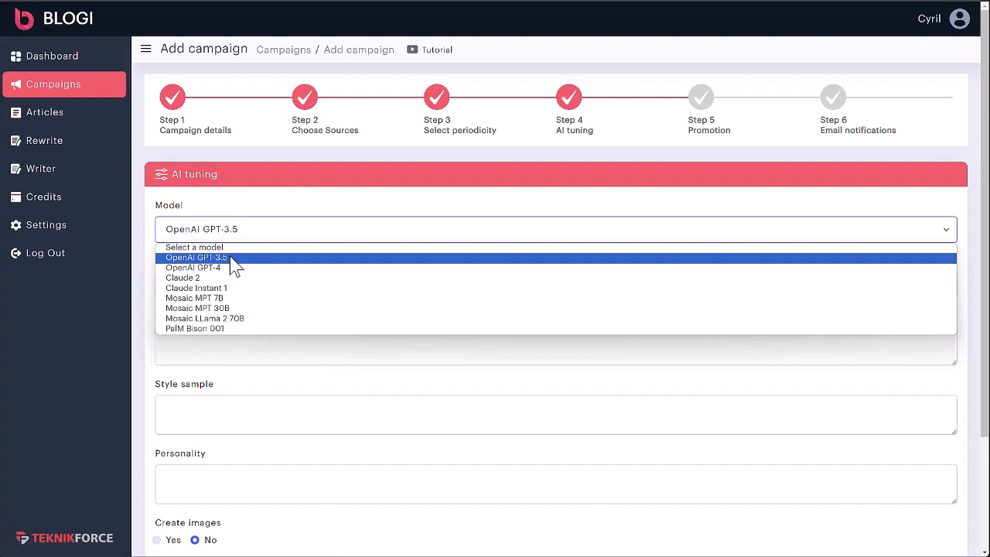
left_click(230, 258)
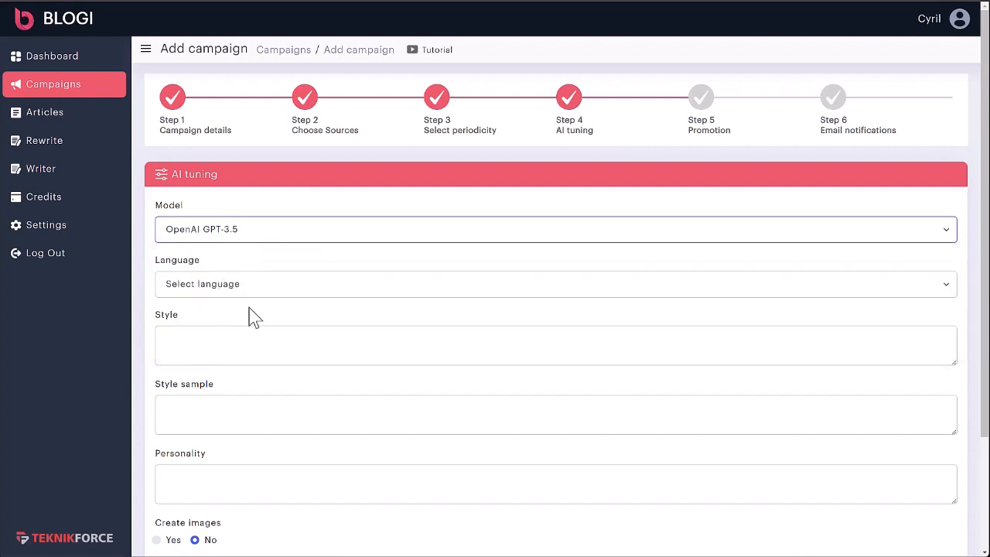
- Compare the languages offered for OpenAI GPT-3.5 with those for the Claude 2 model
scroll(239, 263, "down", 2)
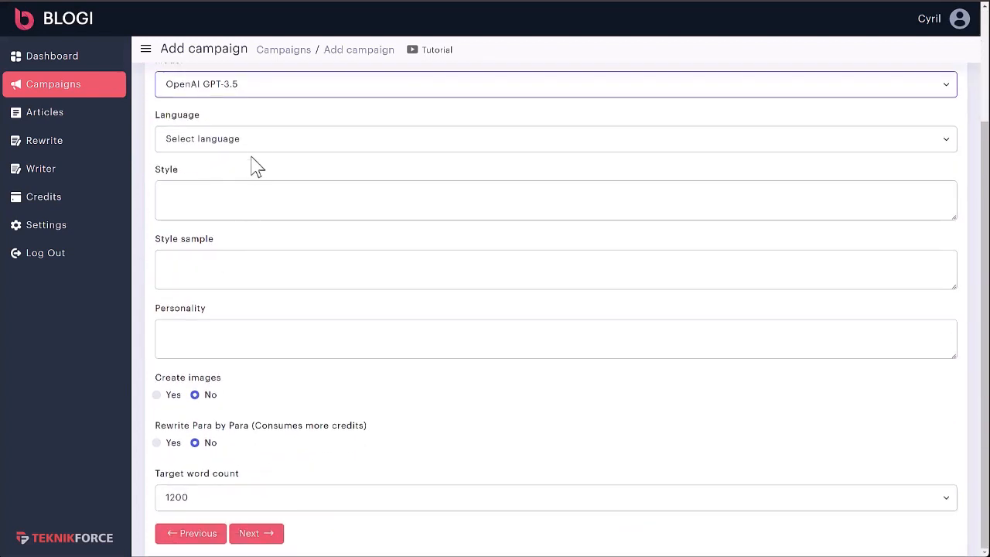
left_click(251, 144)
scroll(257, 302, "down", 10)
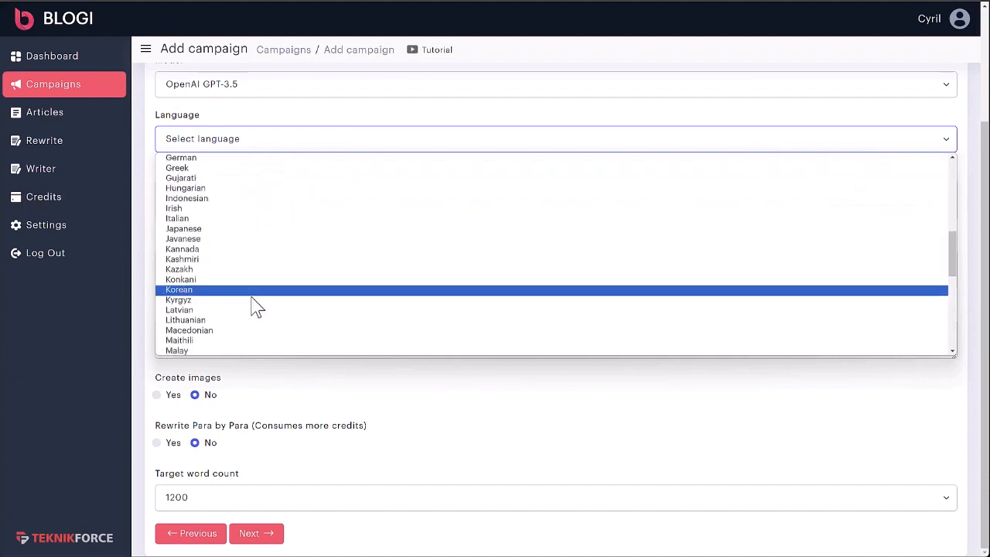
scroll(256, 301, "up", 10)
left_click(250, 84)
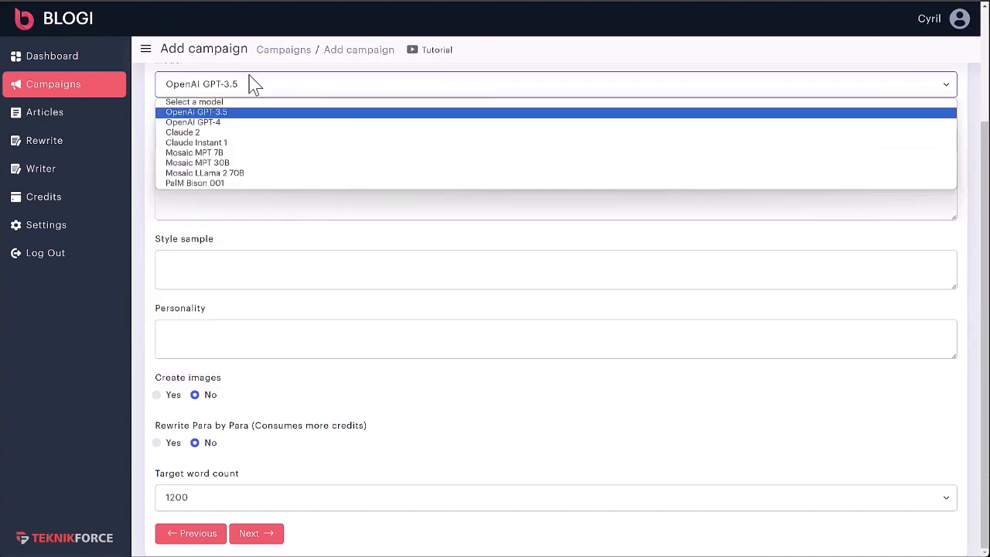
left_click(239, 130)
left_click(237, 140)
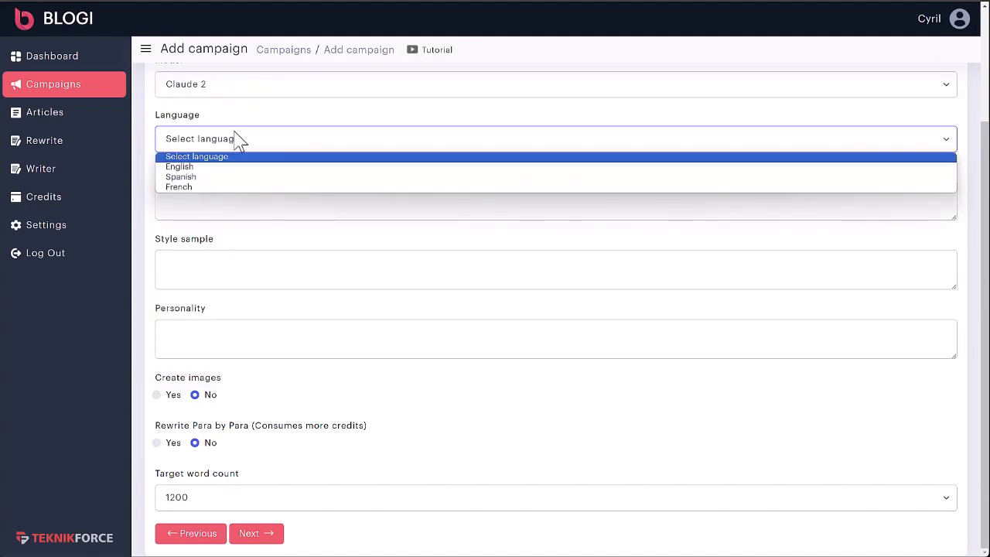
- Set the AI model to OpenAI GPT-3.5 and the writing language to English
left_click(243, 92)
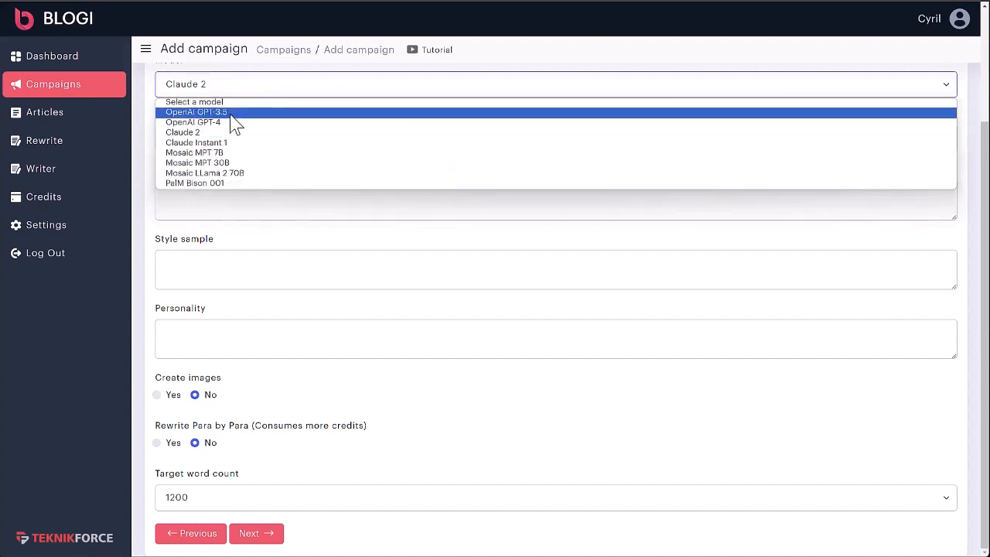
left_click(228, 114)
left_click(234, 145)
scroll(236, 217, "down", 5)
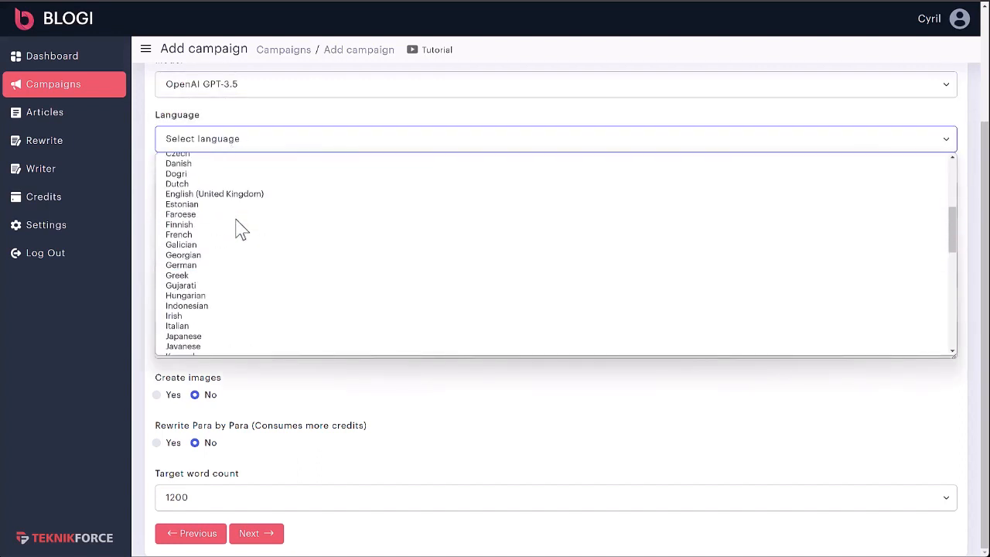
scroll(236, 229, "up", 5)
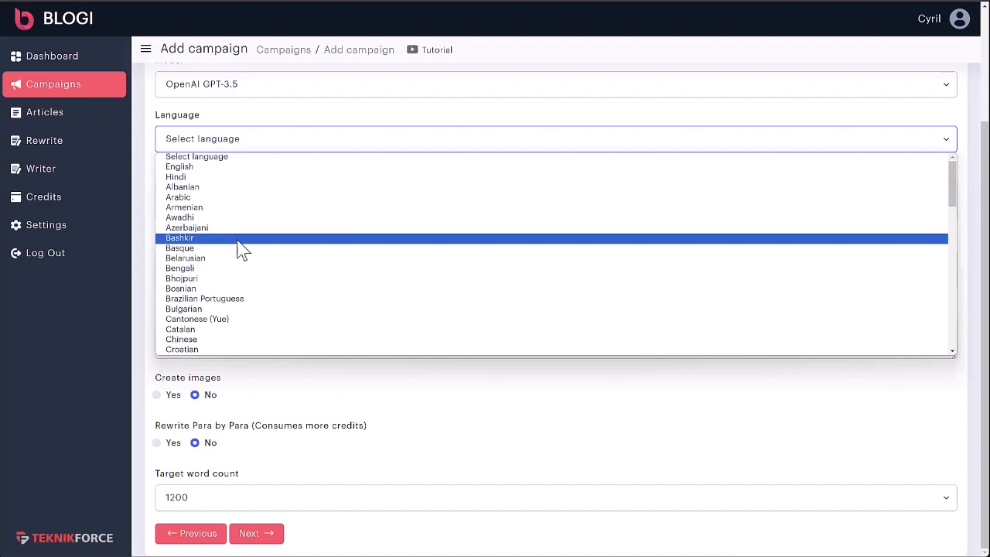
left_click(232, 167)
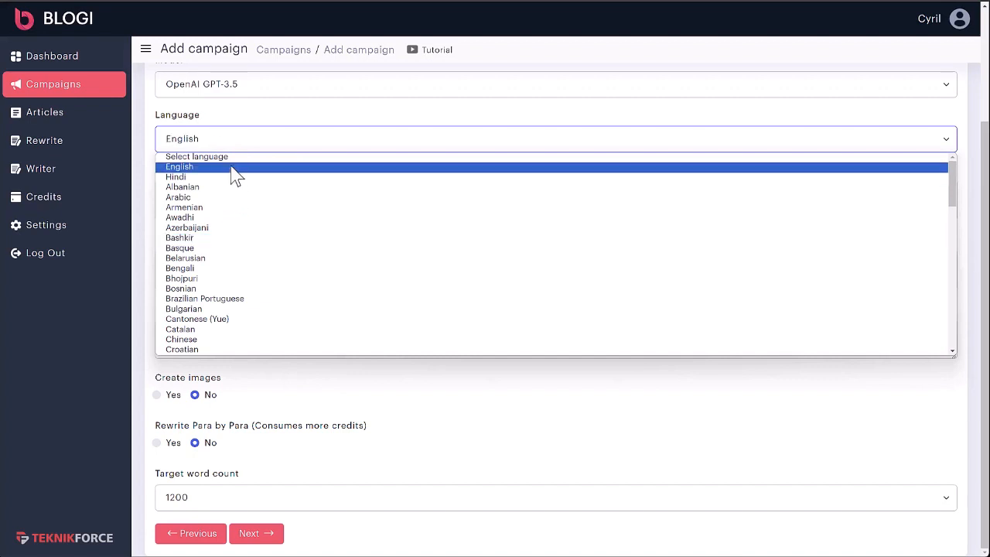
- Enter "Casual and friendly." as the campaign's writing style
scroll(239, 245, "up", 1)
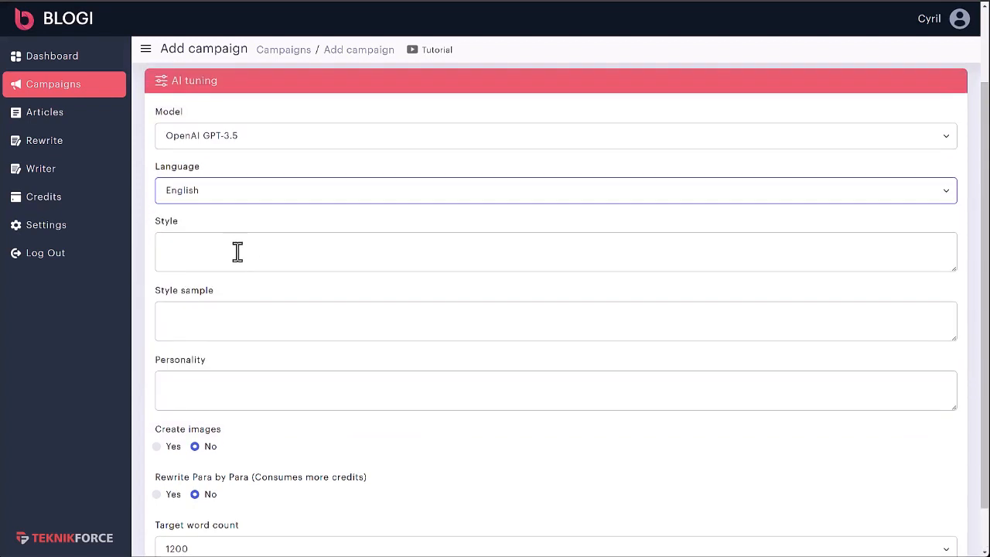
left_click(237, 252)
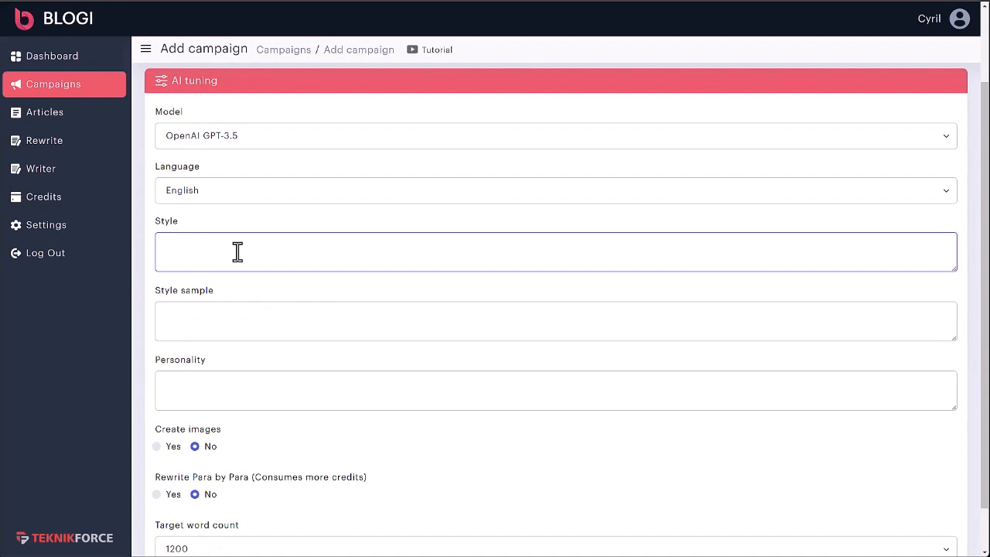
type("Casual")
type(" and friendly")
type("ly.")
- Leave the style sample empty and enter "The author is a 35 year old chef." as the writer's personality
left_click(334, 334)
scroll(336, 334, "down", 1)
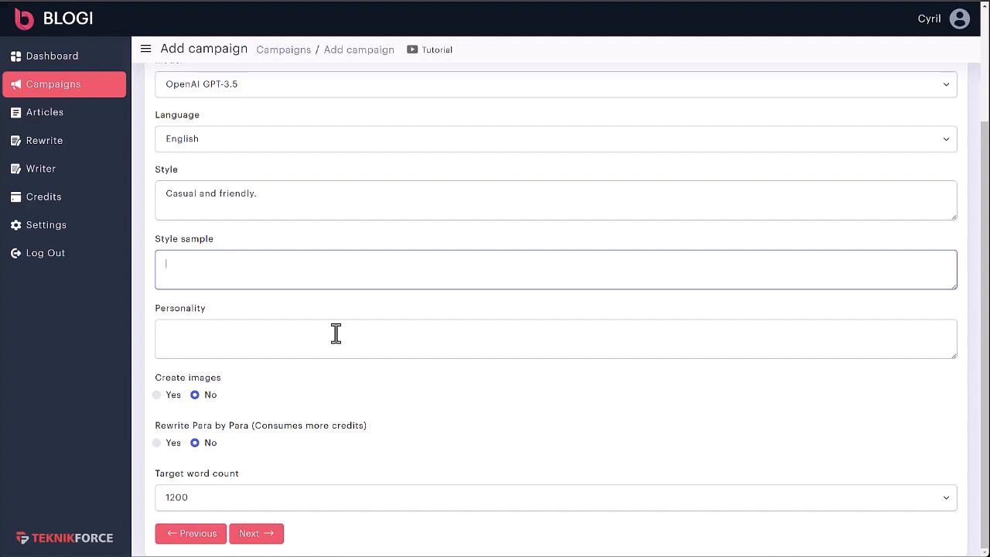
left_click(337, 340)
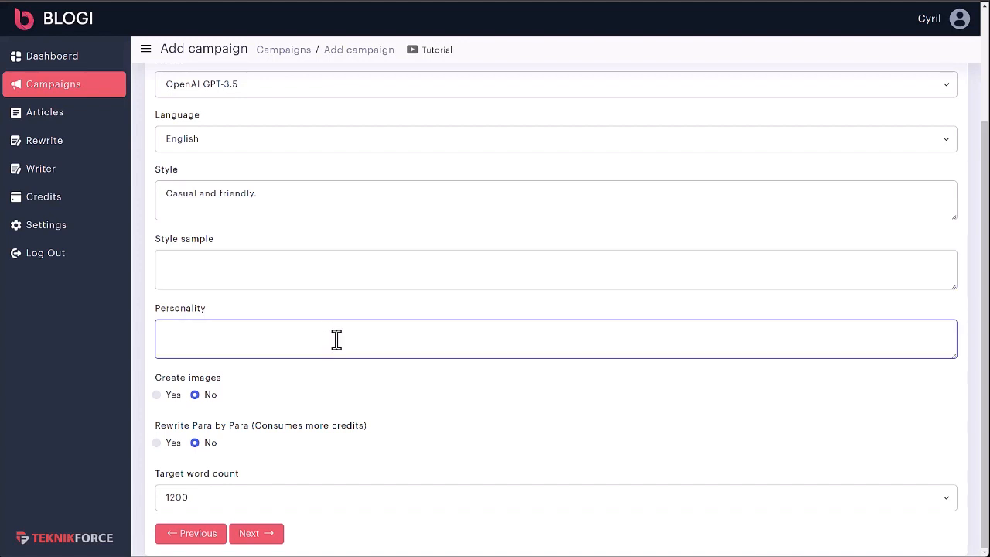
type("The author is a 35 year old scie")
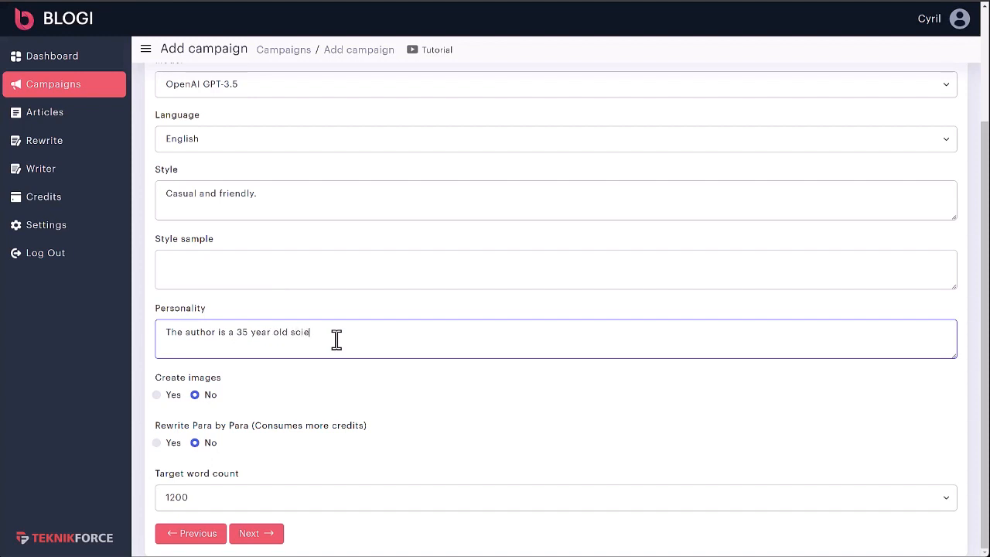
type("ntist.")
key("ctrl+shift+Left")
type("chef.")
- Enable image creation, keep paragraph-by-paragraph rewriting off with a 1200-word target, and continue to the Promotion stage
left_click(157, 395)
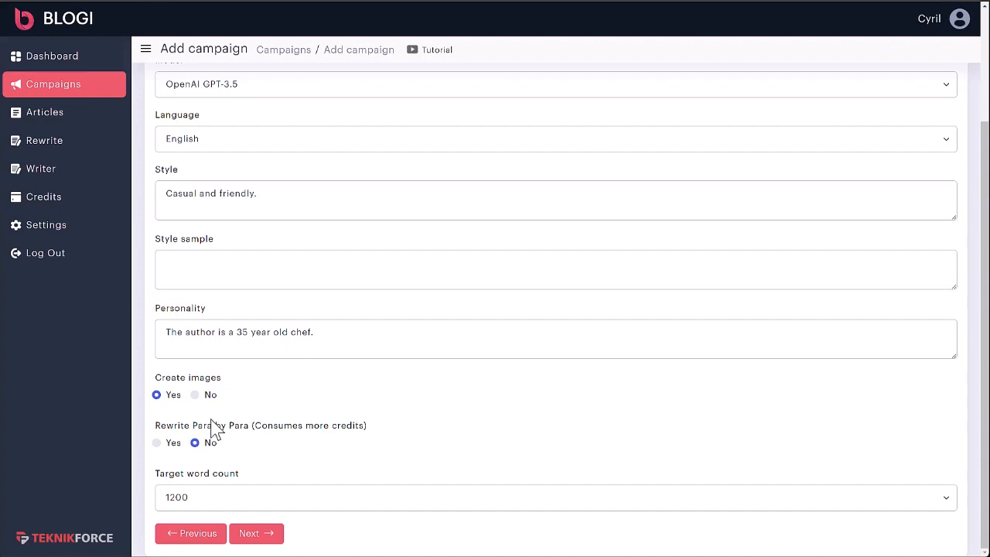
left_click(174, 449)
left_click(196, 444)
left_click(202, 500)
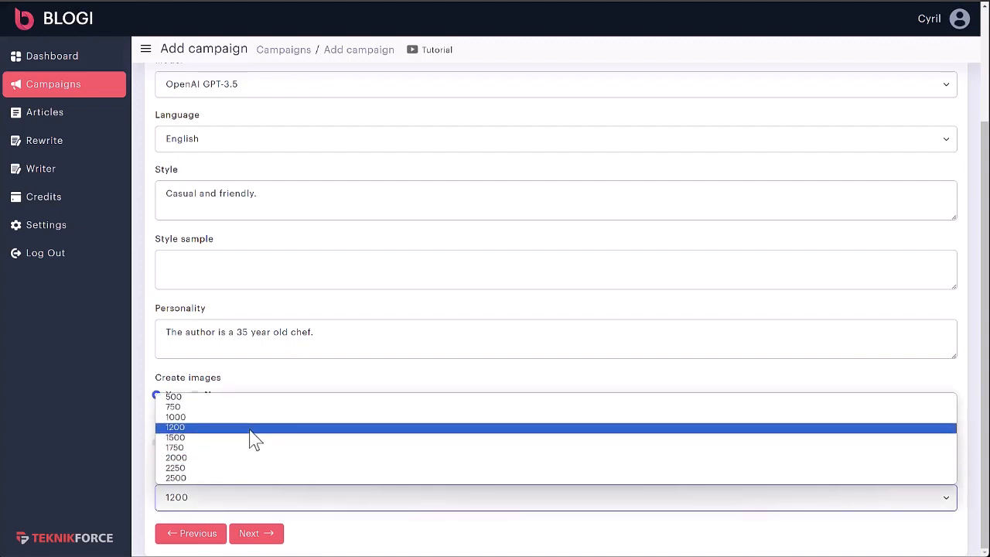
left_click(461, 379)
left_click(267, 537)
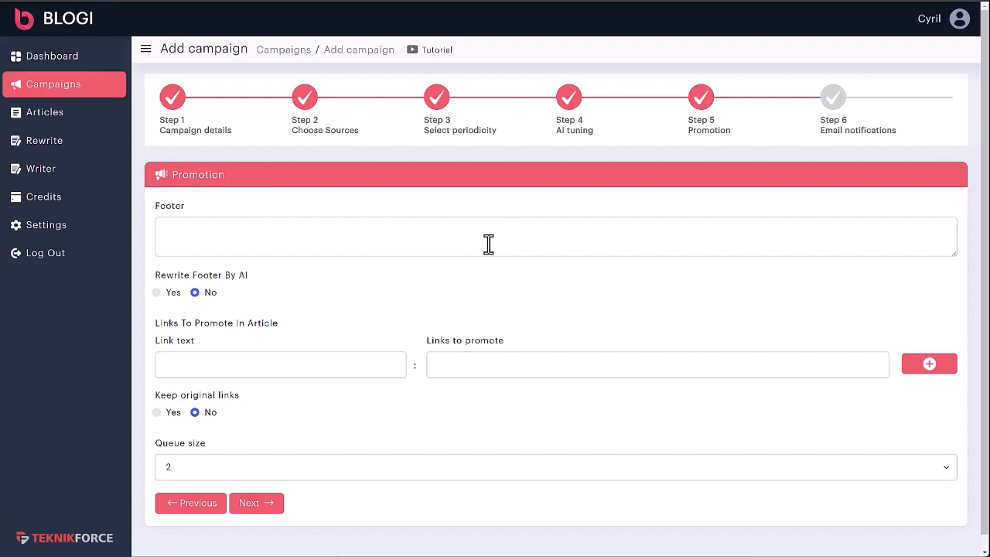
left_click(488, 244)
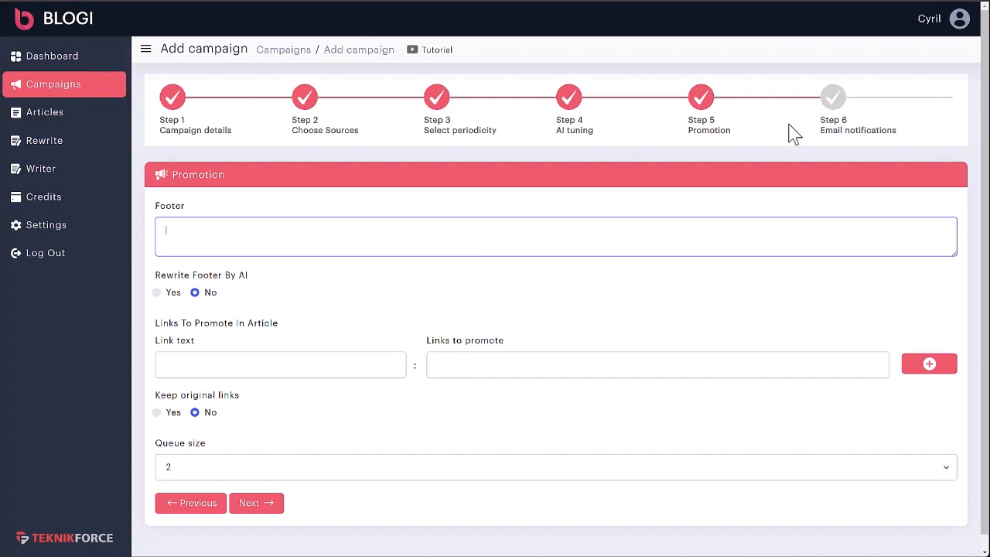
type("Sign up to my list and receive latest recipes in your email. Click here https://mywebsite.com/signup")
left_click_drag(181, 229, 380, 235)
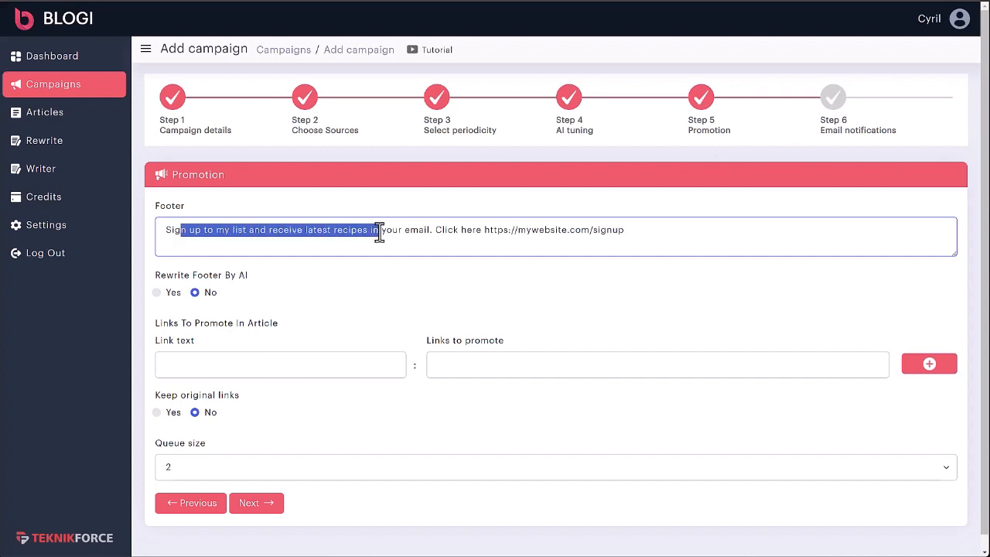
left_click_drag(216, 236, 393, 239)
left_click(395, 236)
mouse_move(497, 230)
left_mouse_down()
mouse_move(640, 229)
mouse_move(508, 229)
left_mouse_up()
left_click(508, 230)
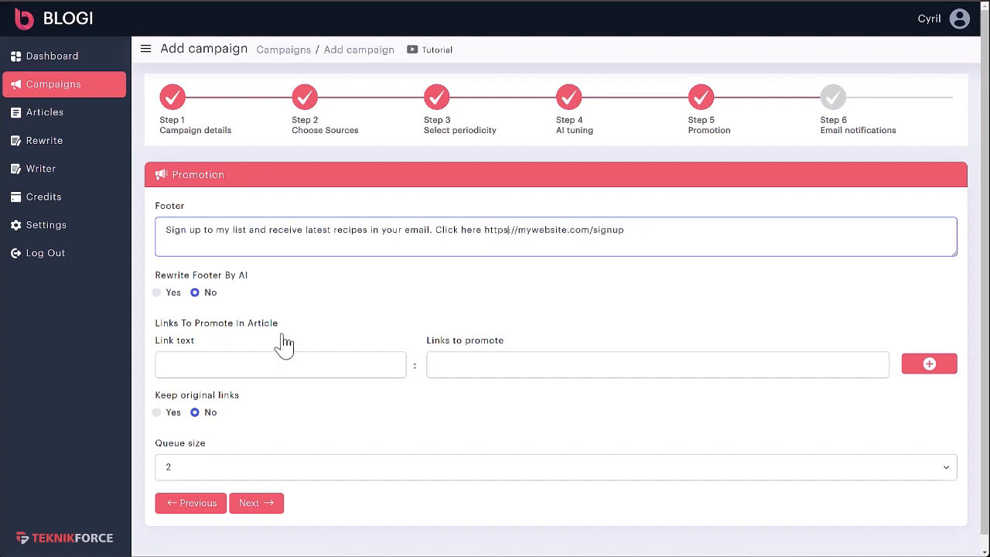
left_click(170, 295)
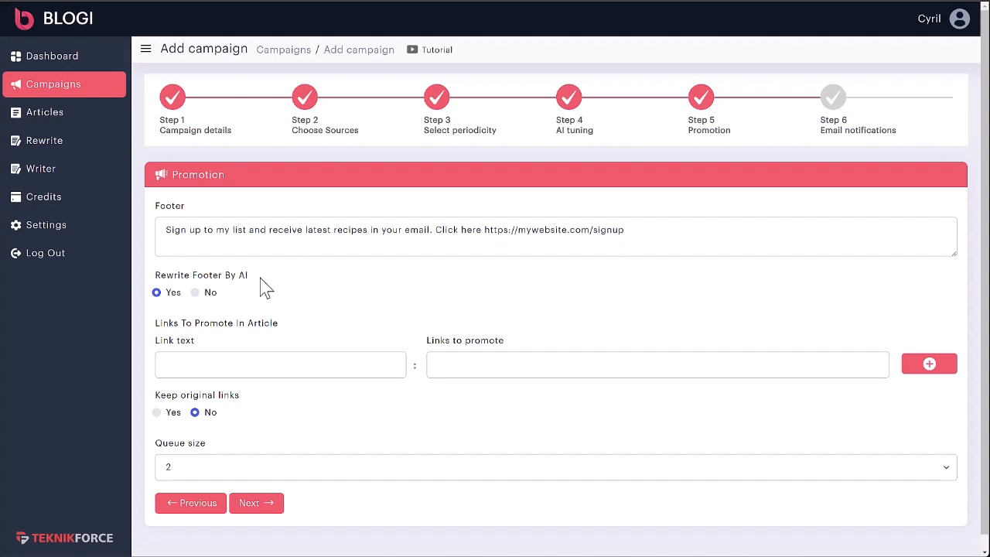
- Continue to the email notifications stage with no links to promote, original links not kept and a queue size of 2
scroll(261, 283, "down", 1)
left_click(271, 350)
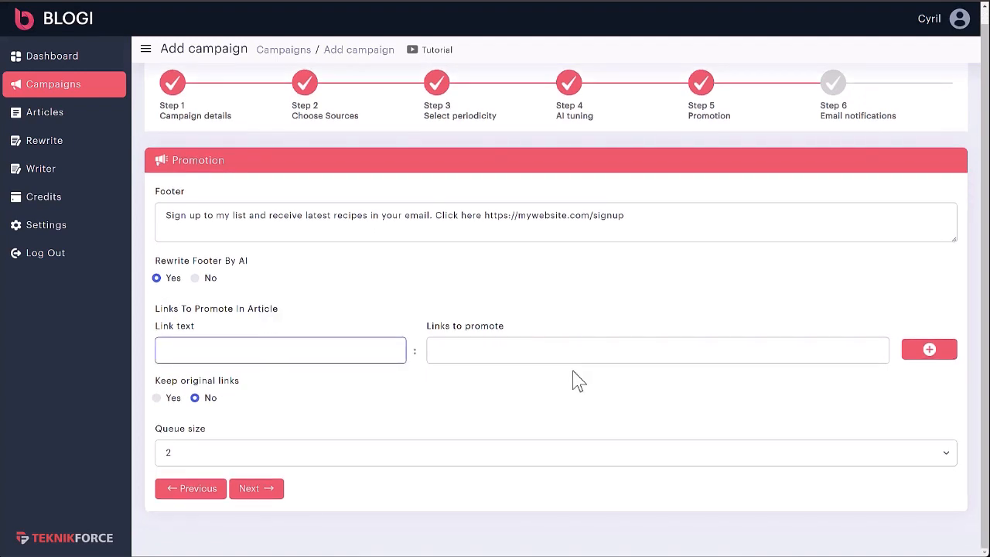
left_click(502, 357)
left_click(205, 349)
left_click(440, 352)
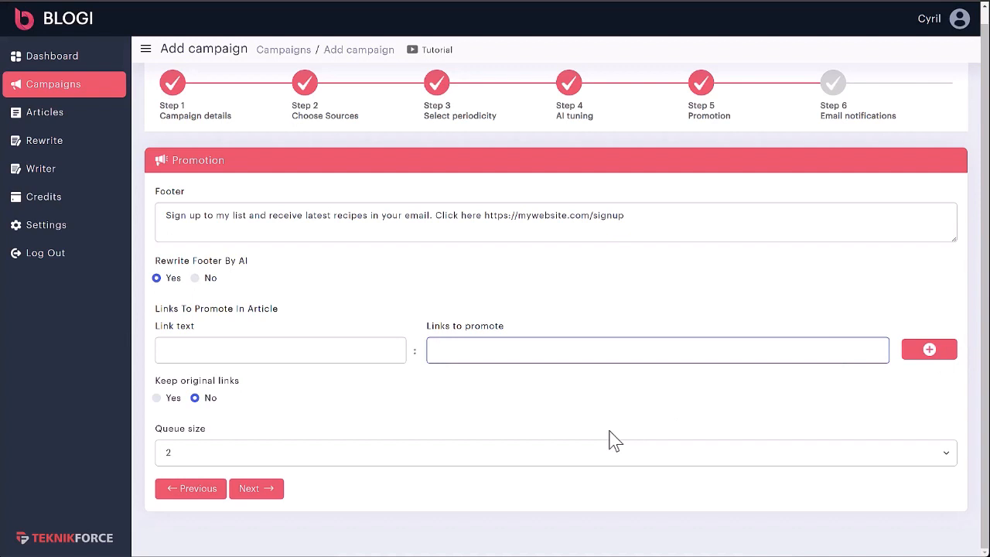
left_click_drag(193, 380, 246, 396)
left_click(247, 396)
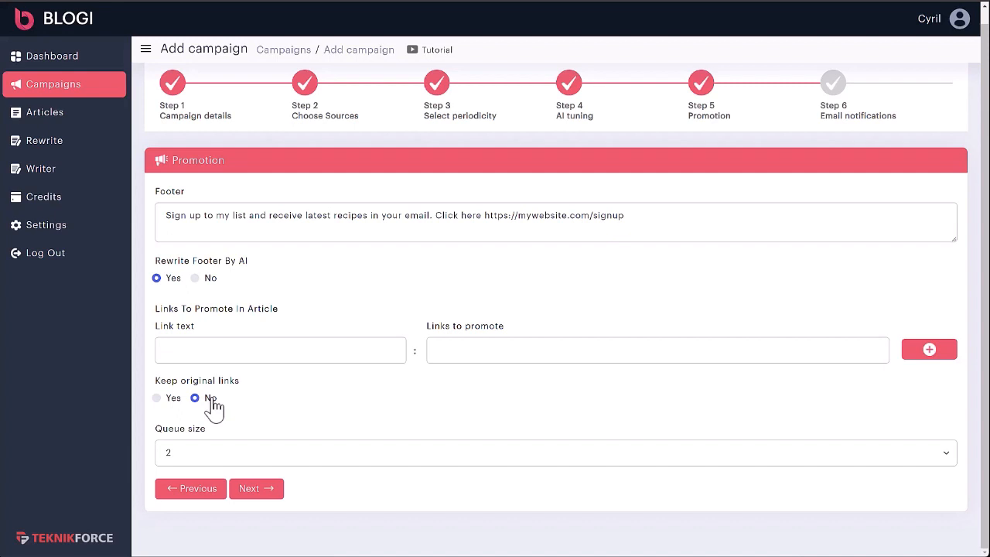
left_click(379, 461)
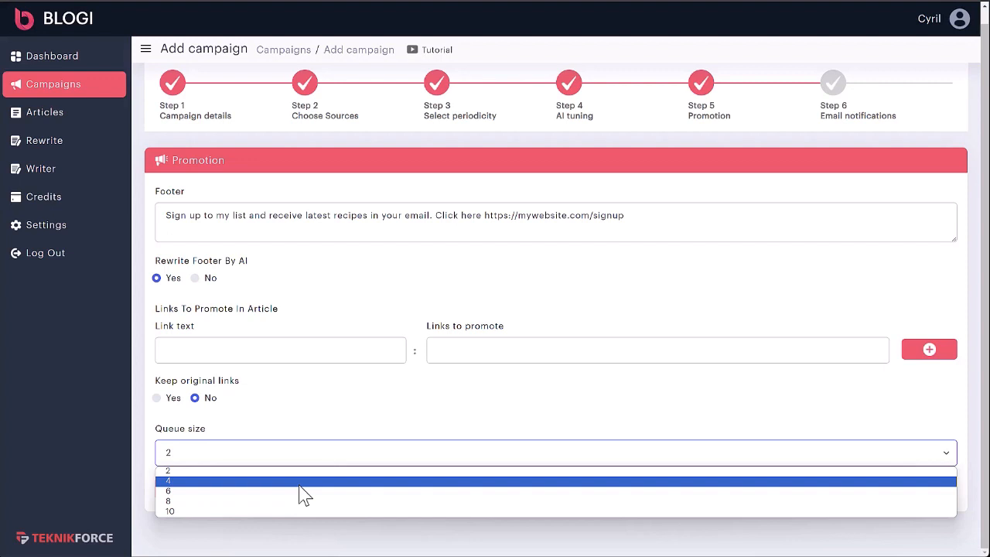
left_click(278, 460)
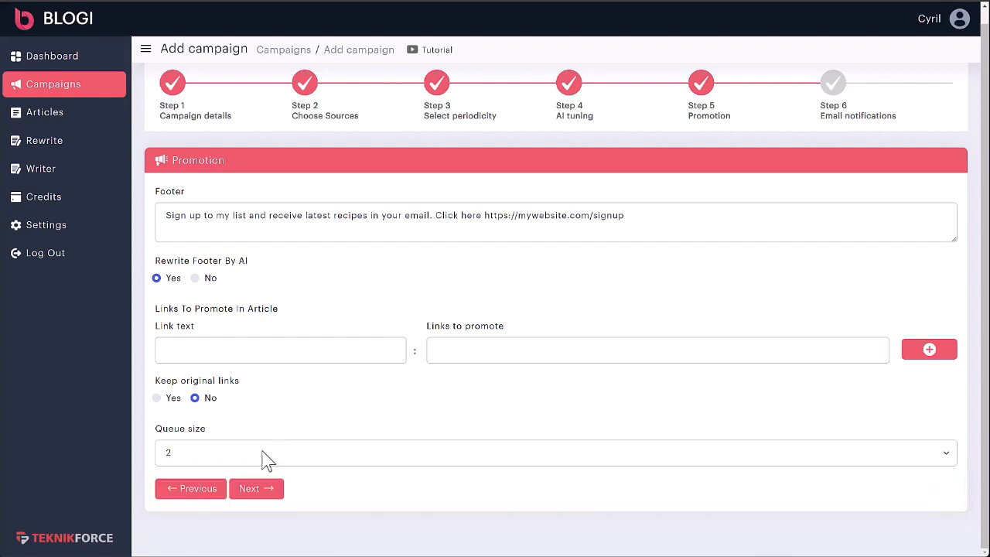
left_click(248, 495)
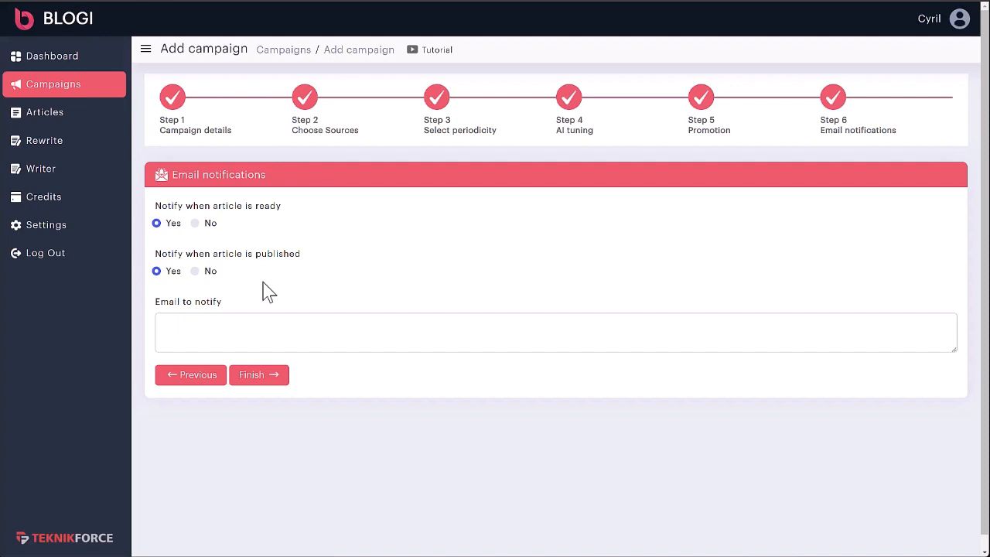
- Enter the email address to notify, keep both article notifications on, and finish creating the campaign
left_click(418, 333)
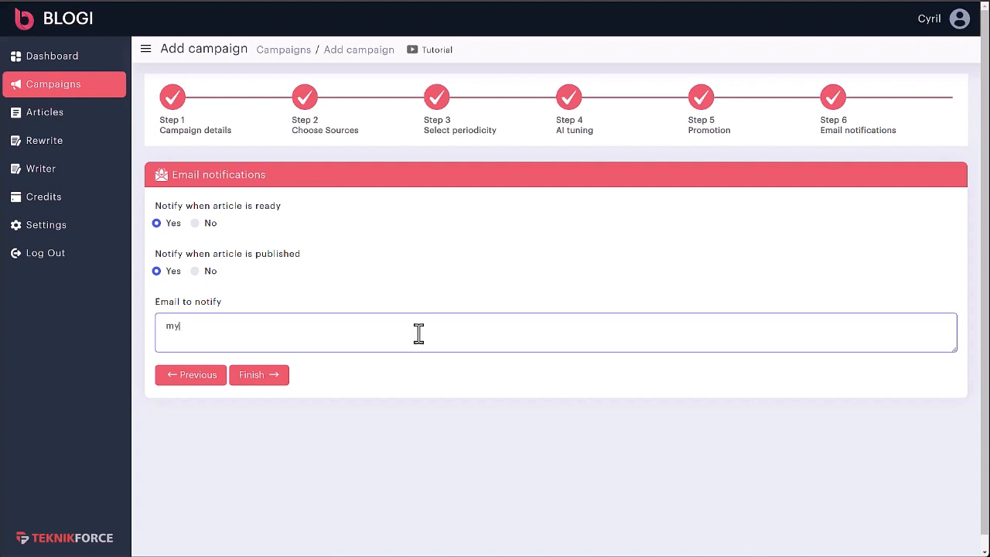
left_click(272, 376)
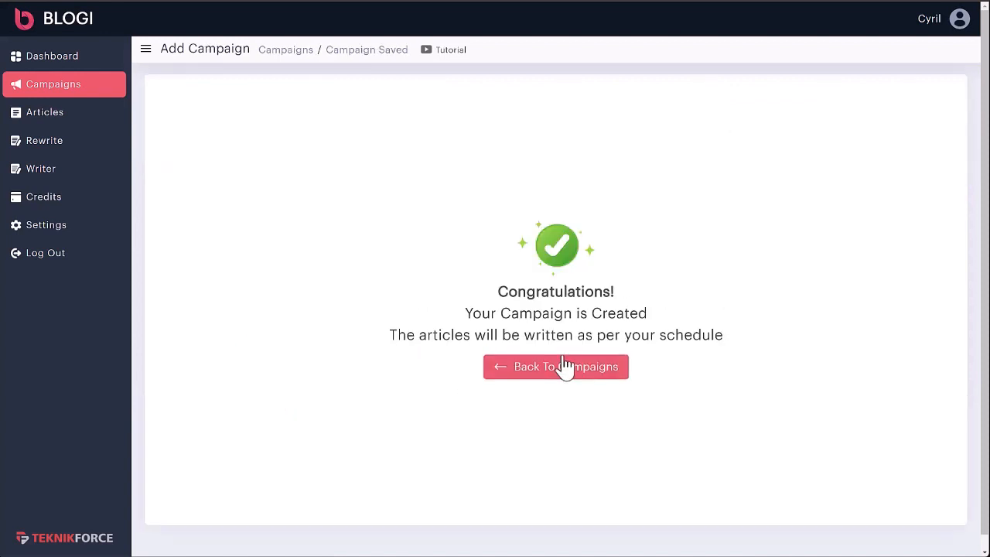
- Return to the campaigns list and check the entry for "The best cooking blog"
left_click(566, 369)
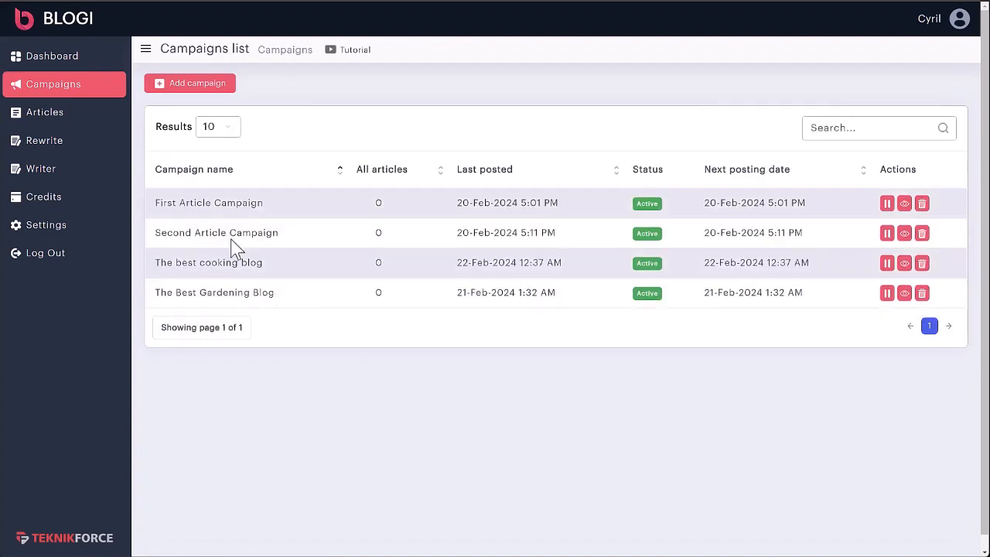
left_click_drag(193, 263, 247, 269)
left_click(214, 269)
left_click(281, 268)
- Browse the articles list and read the article "Empowering Equality: The Case for Free Education"
left_click(36, 115)
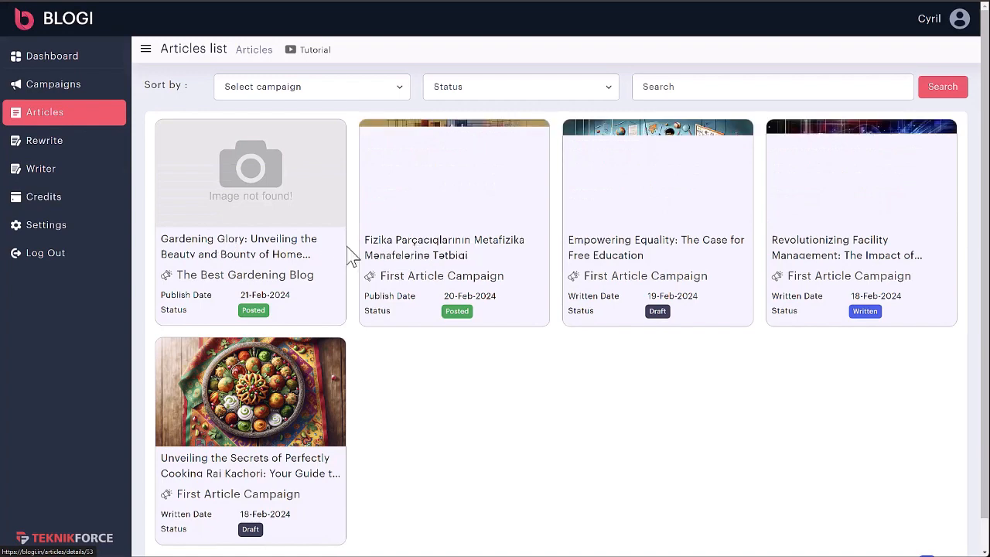
scroll(734, 270, "down", 1)
scroll(749, 337, "up", 1)
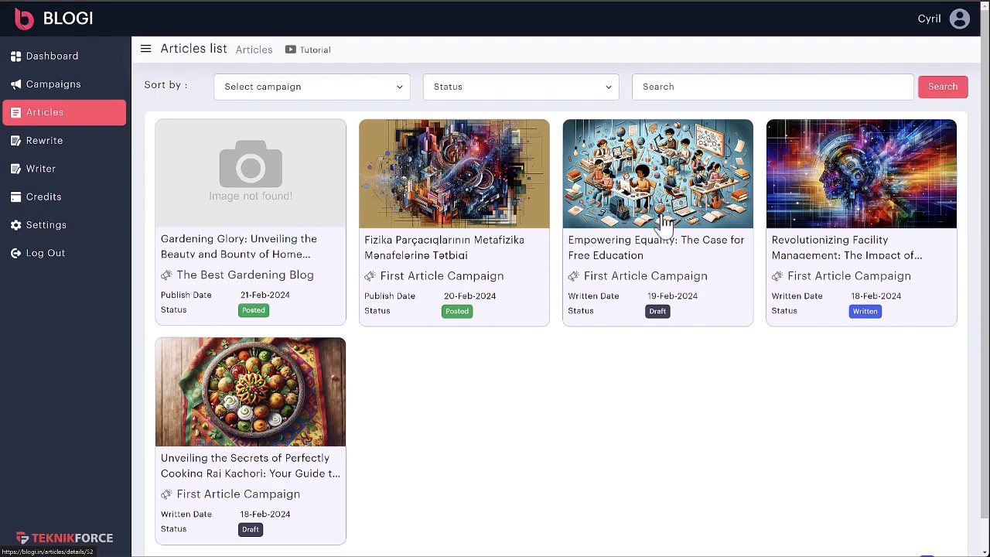
left_click(663, 223)
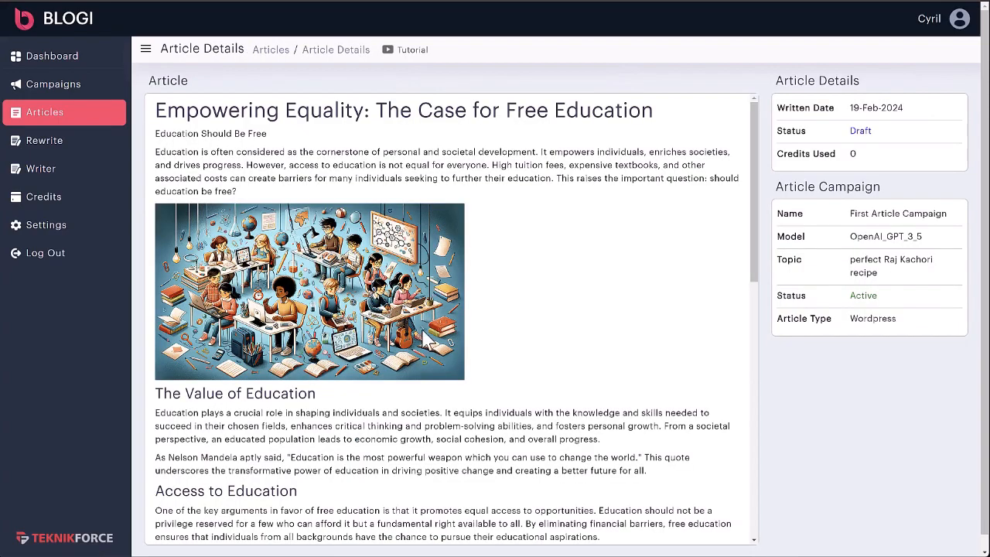
scroll(429, 340, "down", 12)
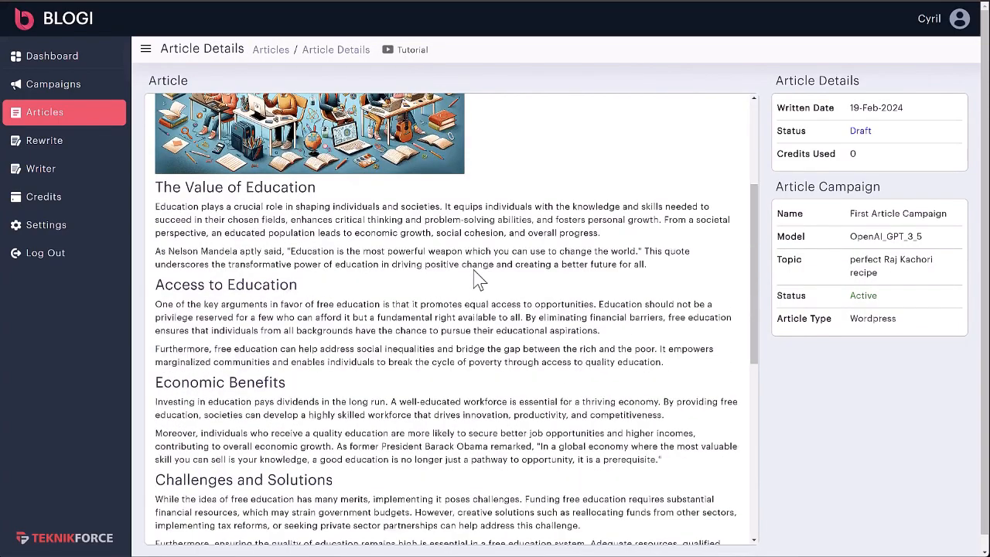
scroll(343, 290, "up", 12)
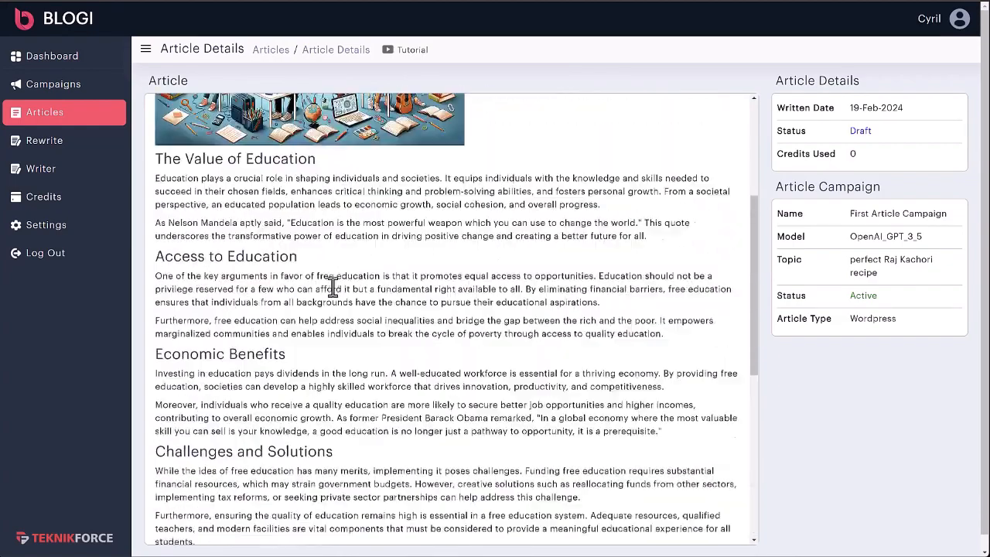
scroll(324, 306, "down", 12)
scroll(269, 317, "down", 1)
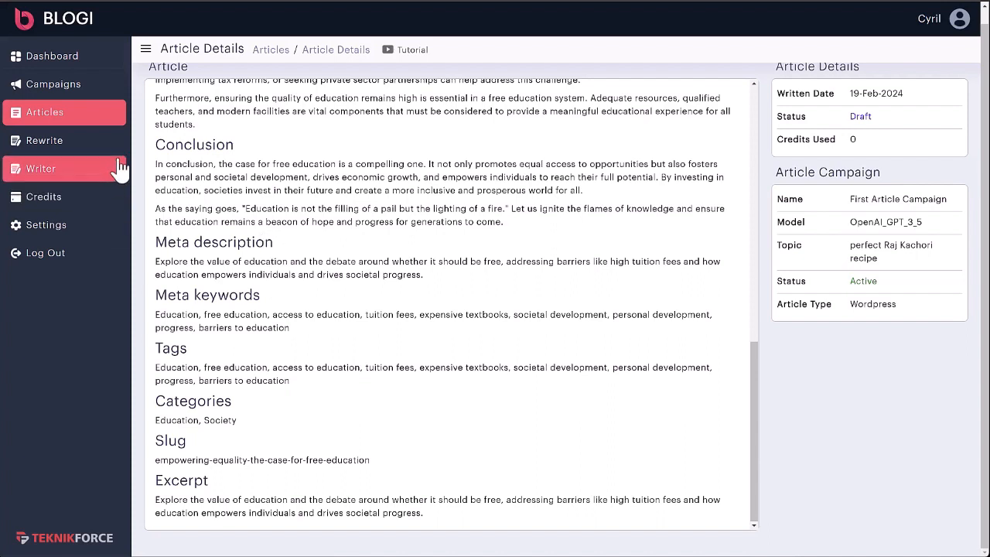
- Examine the article's meta description, meta keywords, tags, categories, slug and excerpt
left_click_drag(167, 242, 327, 280)
left_click_drag(177, 295, 262, 295)
double_click(165, 348)
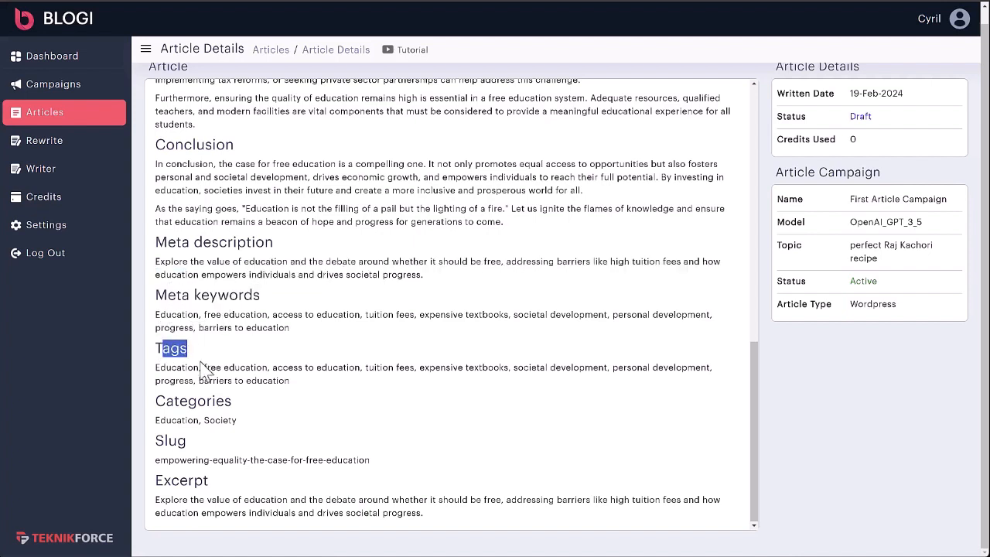
left_click_drag(165, 401, 217, 401)
left_click(162, 458)
left_click_drag(159, 460, 312, 469)
left_click(316, 469)
triple_click(464, 528)
left_click(456, 508)
scroll(453, 503, "up", 4)
left_click_drag(507, 481, 331, 338)
scroll(360, 369, "down", 3)
left_click_drag(232, 300, 380, 464)
left_click(383, 460)
- Set up an article rewrite for the campaign "The best cooking blog" with the OpenAI GPT 4 model
left_click(70, 142)
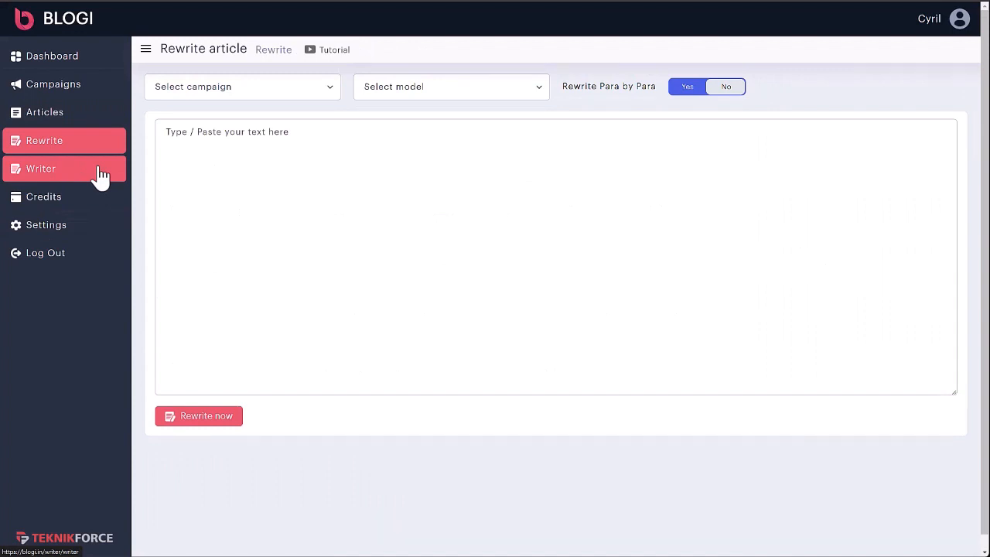
left_click(205, 89)
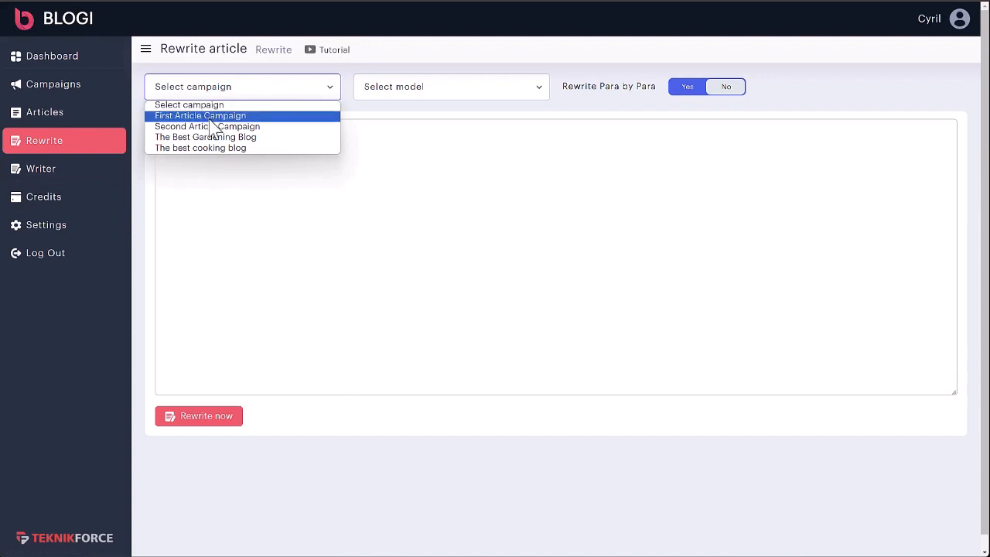
left_click(231, 148)
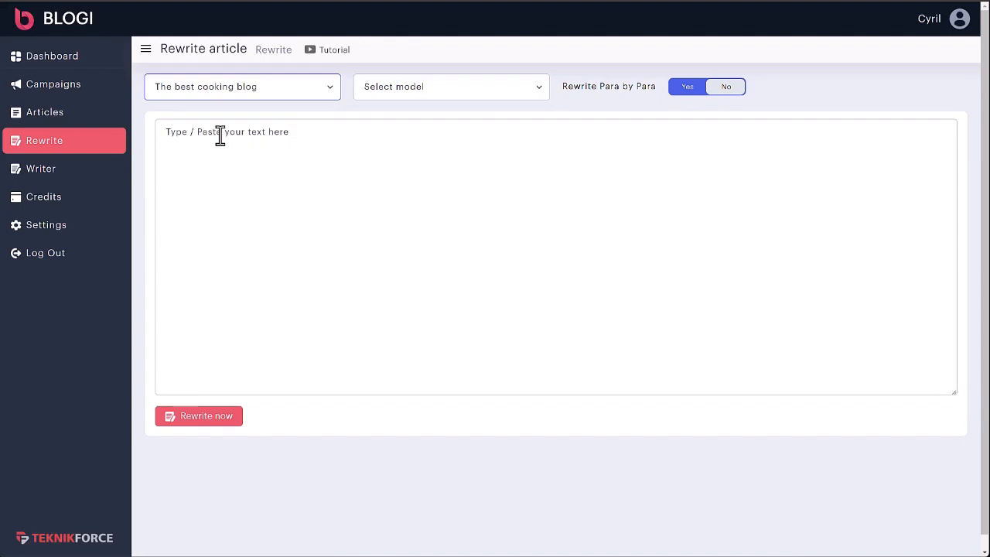
left_click(486, 89)
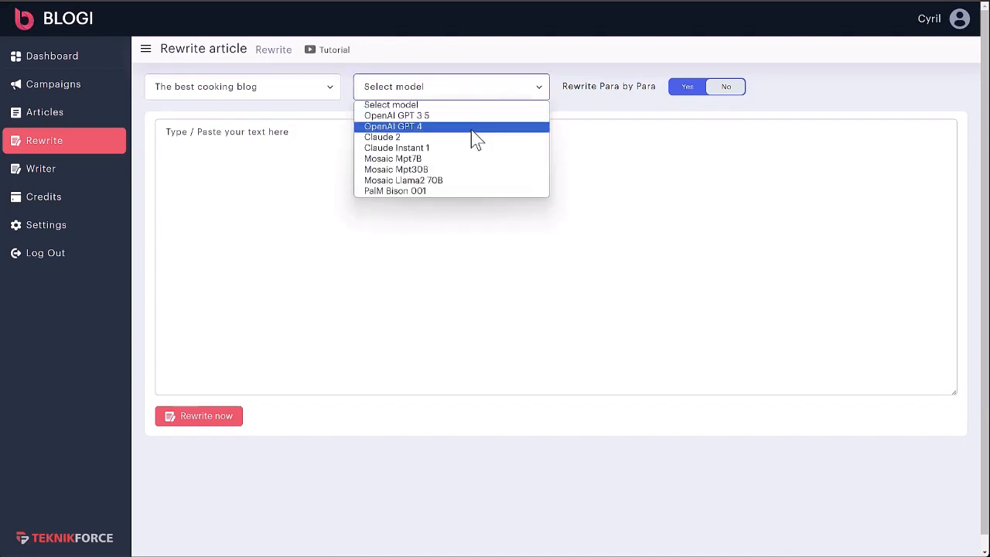
left_click(475, 127)
- Paste the butternut squash soup text, rewrite it with paragraph-by-paragraph rewriting enabled, and review the final article
left_click(707, 91)
left_click(696, 92)
left_click(696, 91)
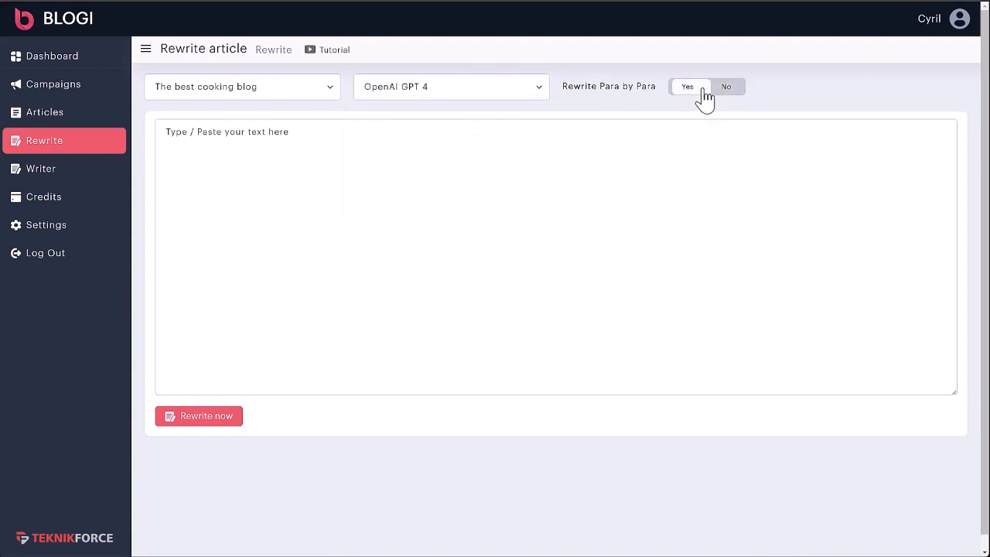
left_click(697, 91)
left_click(229, 178)
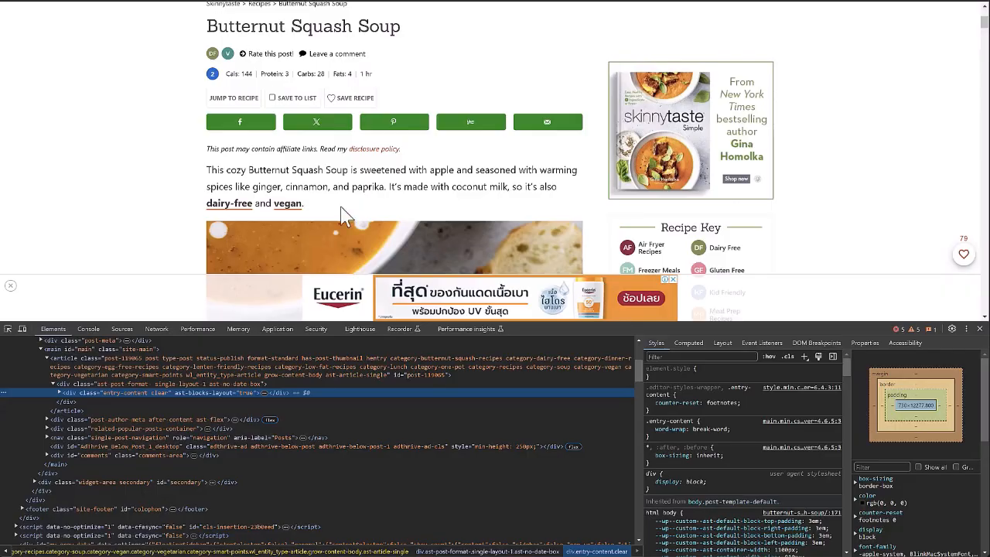
scroll(293, 182, "down", 5)
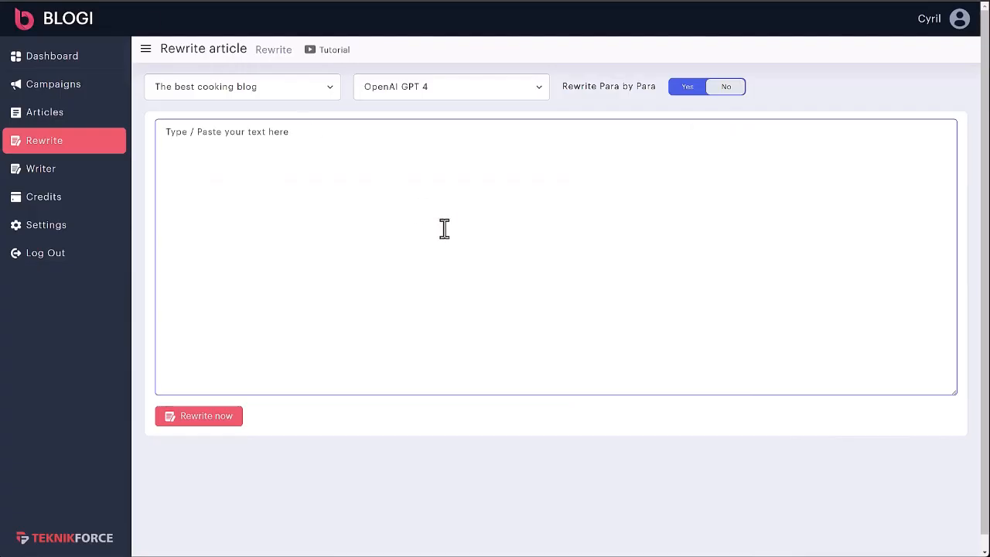
type("This creamy Butternut Squash Soup is so good and easy to make. To make it extra flavorful, the butternut squash is roasted in the oven with the apples, onion, and sage to enhance the flavor, and then it's blended with coconut milk and ginger. This butternut soup is perfect with a salad or sandwich for lunch or as a starter for dinner. More healthy butternut squash soup recipes to try are this Coconut Curry Butternut Squash Soup, Slow Cooker Butternut Squash Soup, and Butternut Squash Soup with Sage.")
left_click(212, 422)
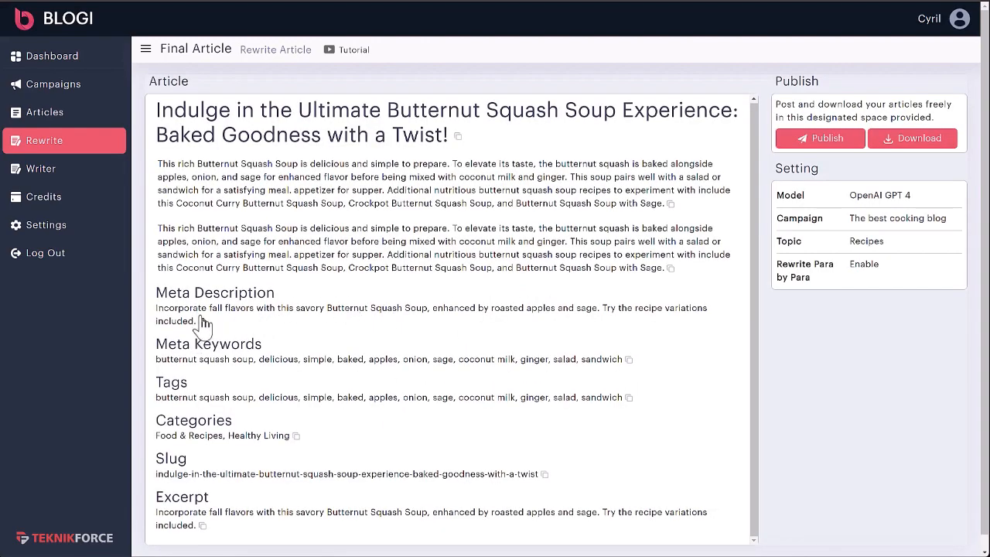
scroll(224, 464, "down", 1)
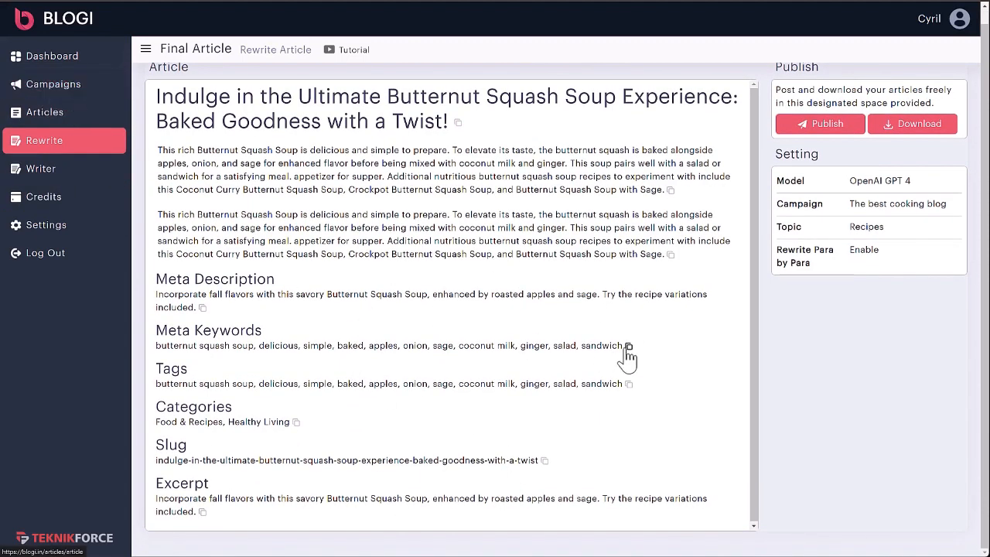
- Set up a new Writer article for the campaign "The best cooking blog" with the OpenAI GPT-3.5 model and Hindi as language
left_click(44, 177)
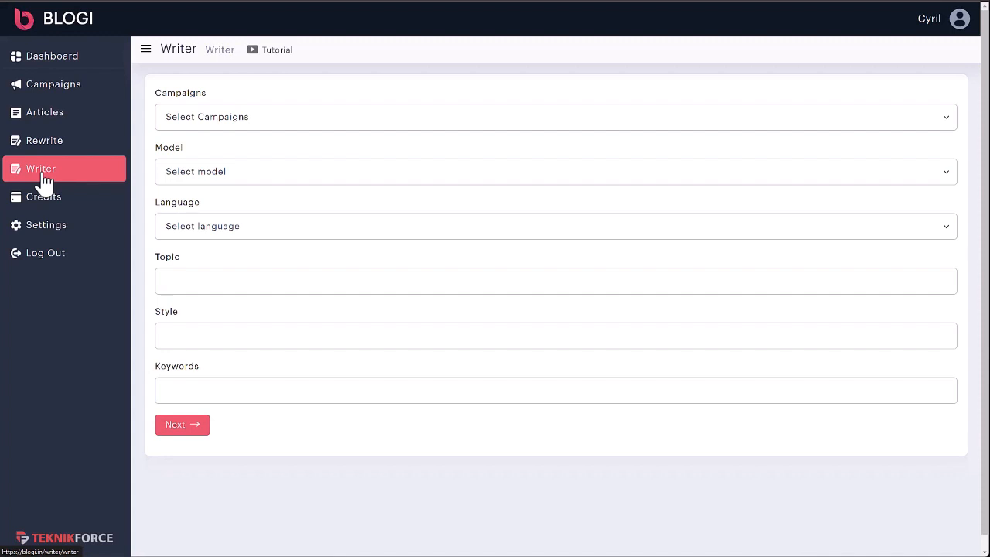
left_click(190, 124)
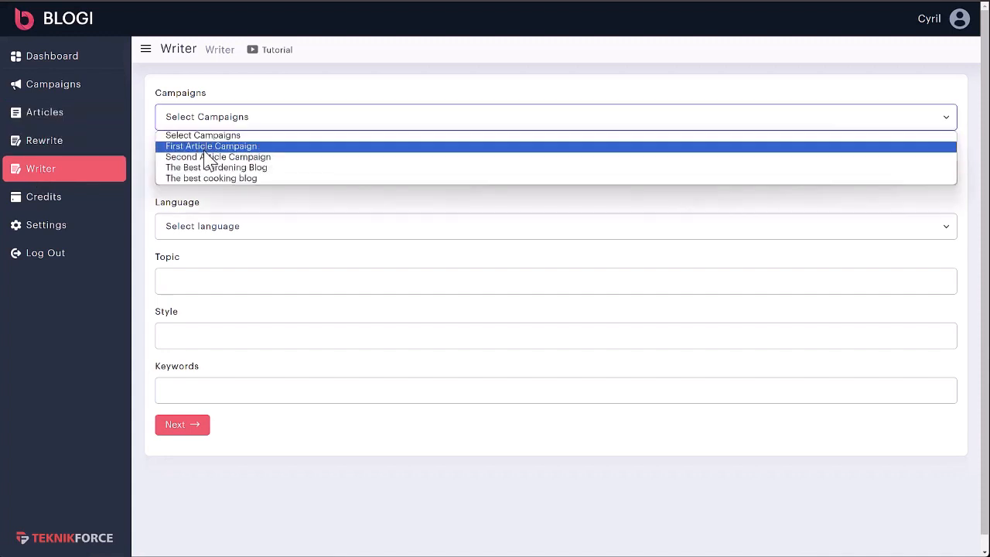
left_click(214, 178)
left_click(217, 179)
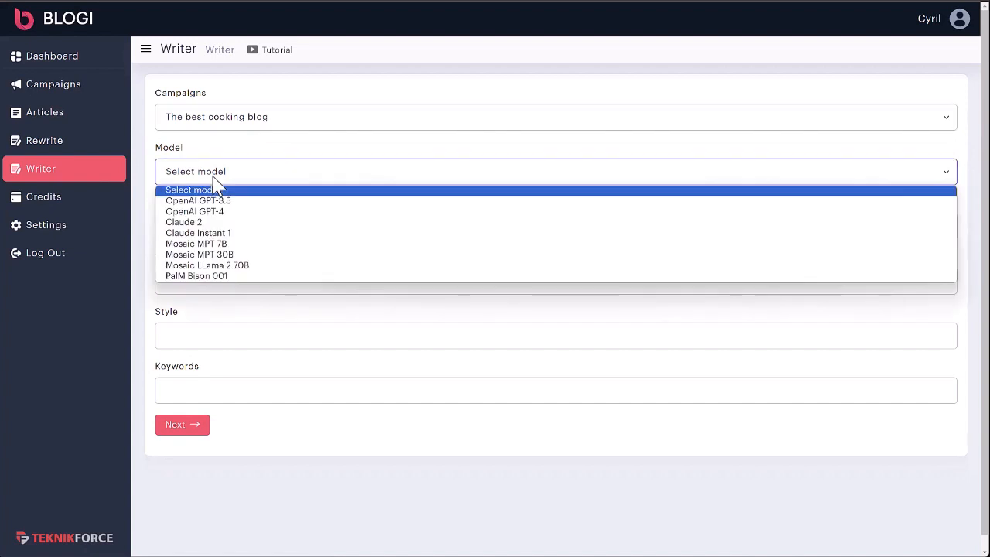
left_click(222, 202)
left_click(218, 230)
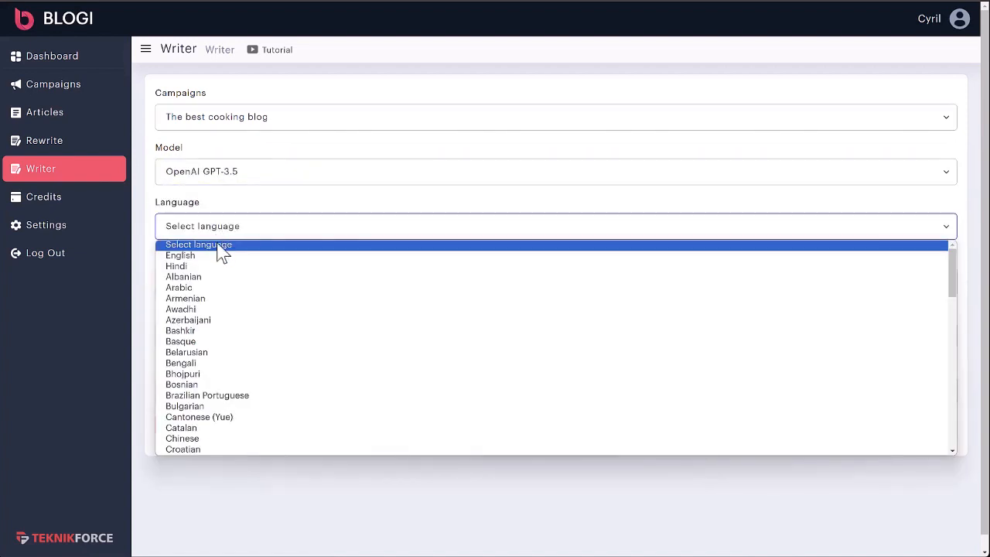
left_click(220, 268)
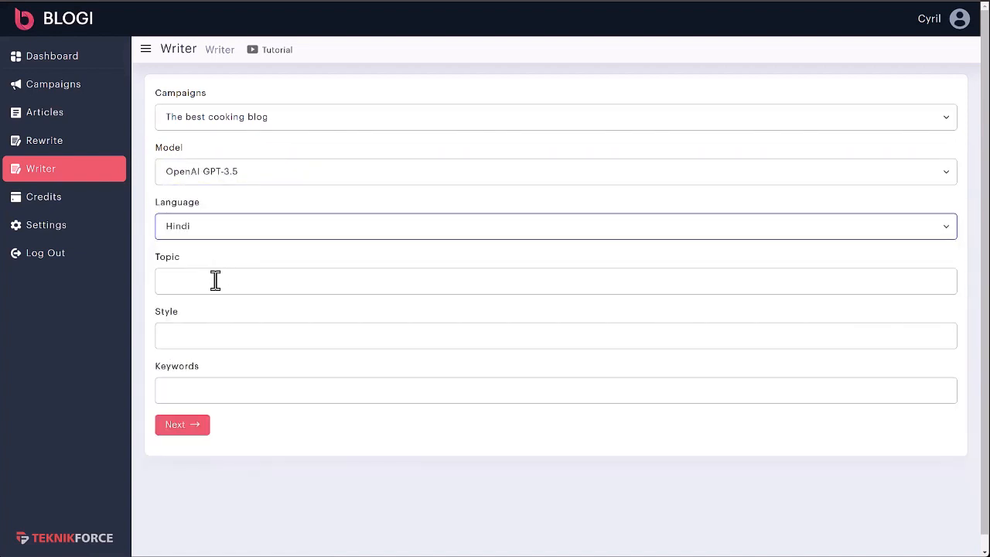
- Enter the topic "making shahi paneer", style "funny" and shahi paneer keywords, set the language to English, and generate the article
left_click(235, 287)
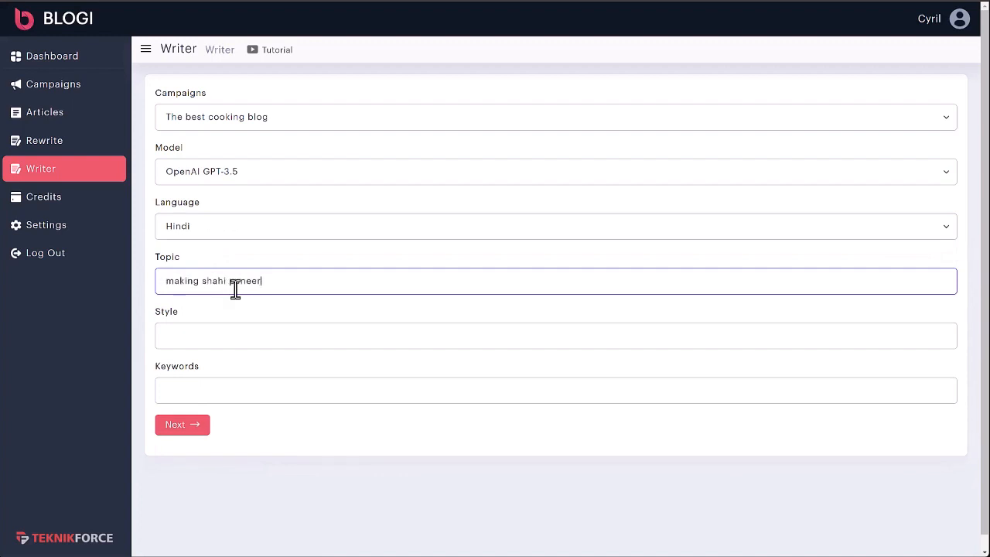
left_click(234, 338)
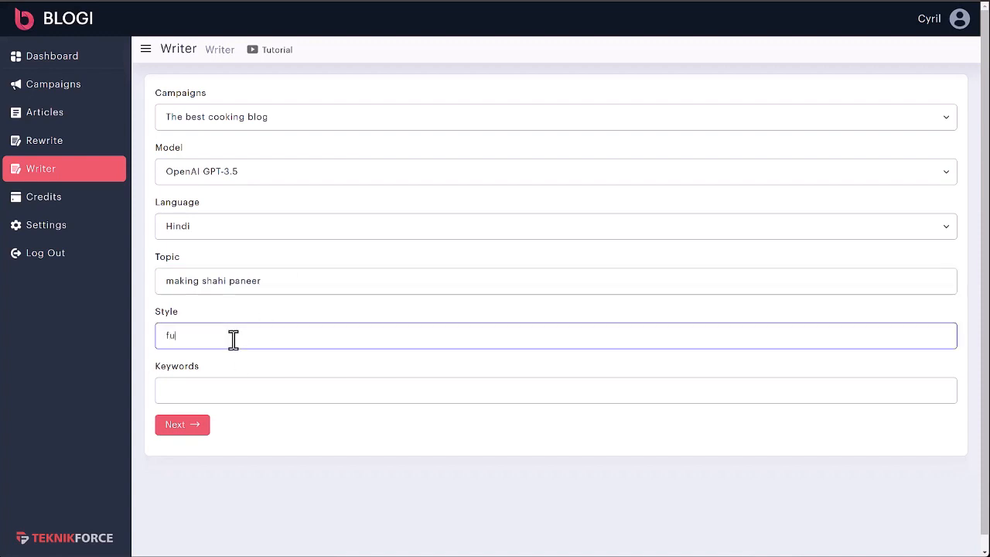
left_click(207, 232)
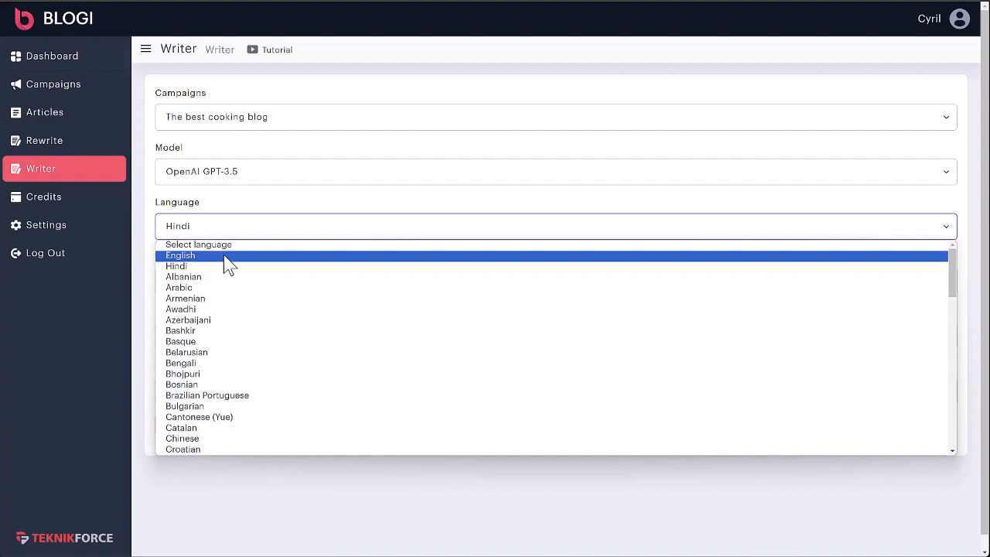
left_click(225, 257)
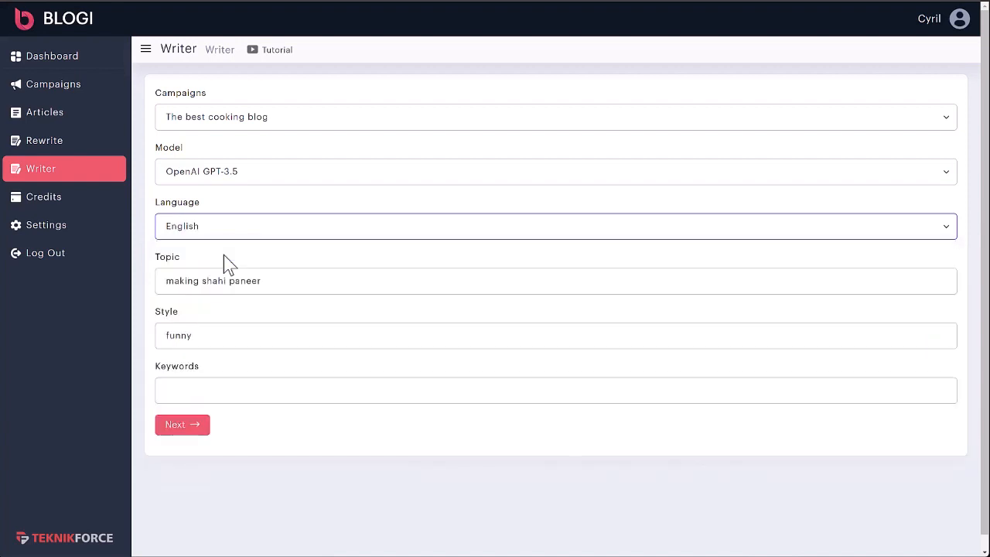
left_click(206, 392)
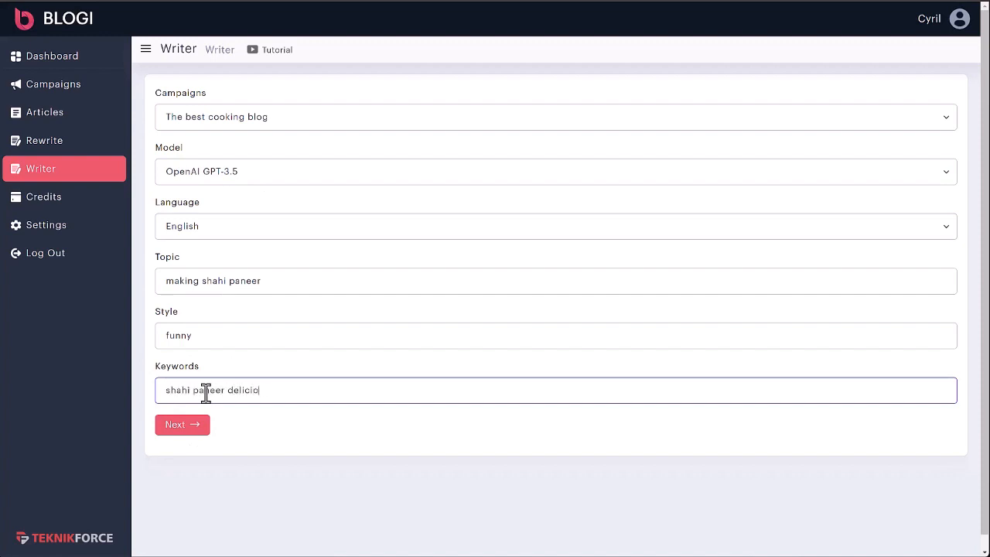
left_click(201, 428)
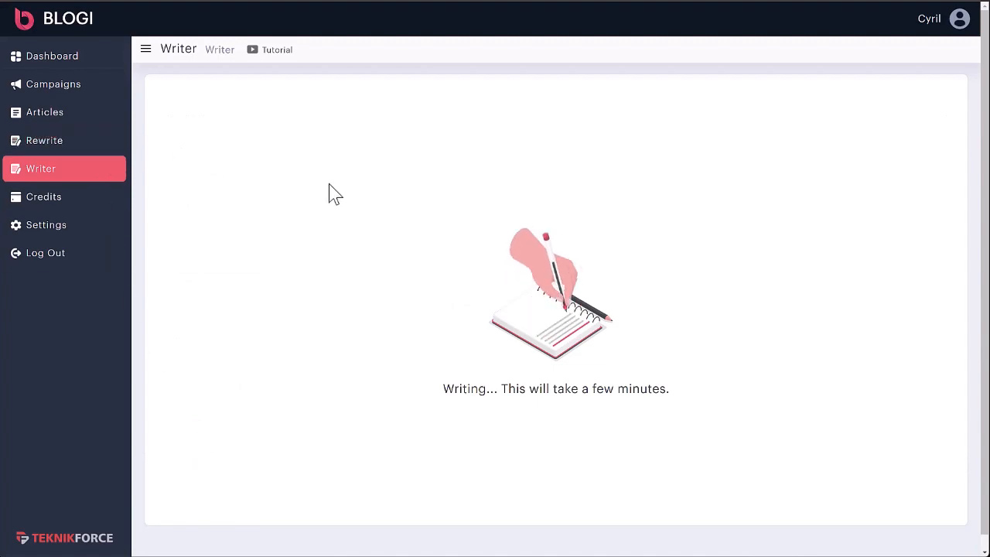
- Read through the generated shahi paneer article, including its cooking method, meta description, keywords, tags, categories, slug and excerpt
scroll(280, 153, "down", 2)
scroll(279, 153, "up", 2)
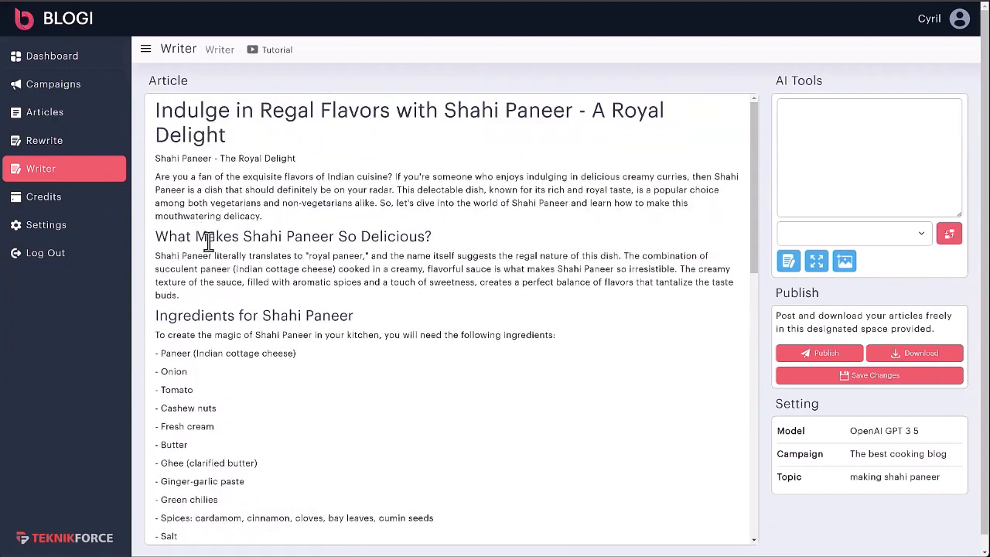
scroll(394, 310, "down", 3)
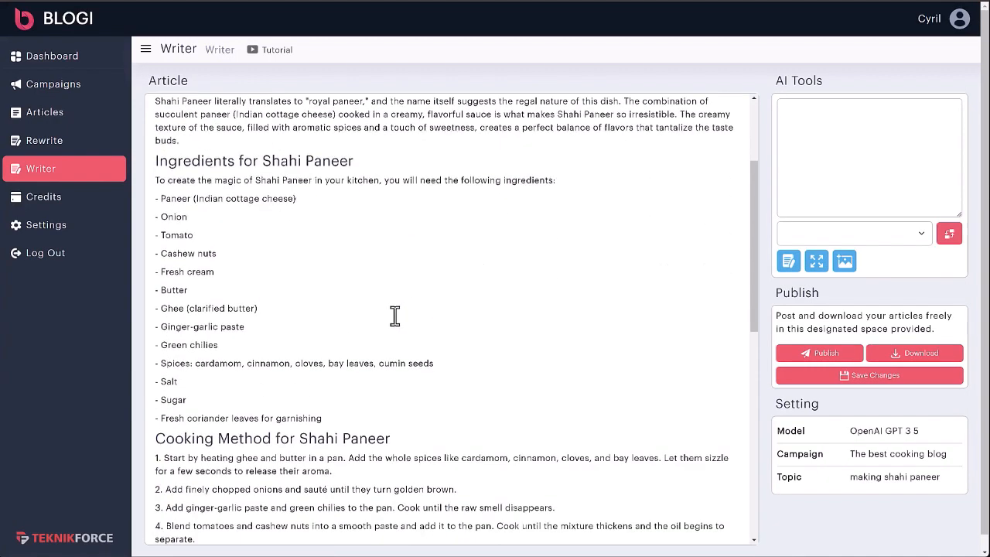
scroll(391, 294, "down", 5)
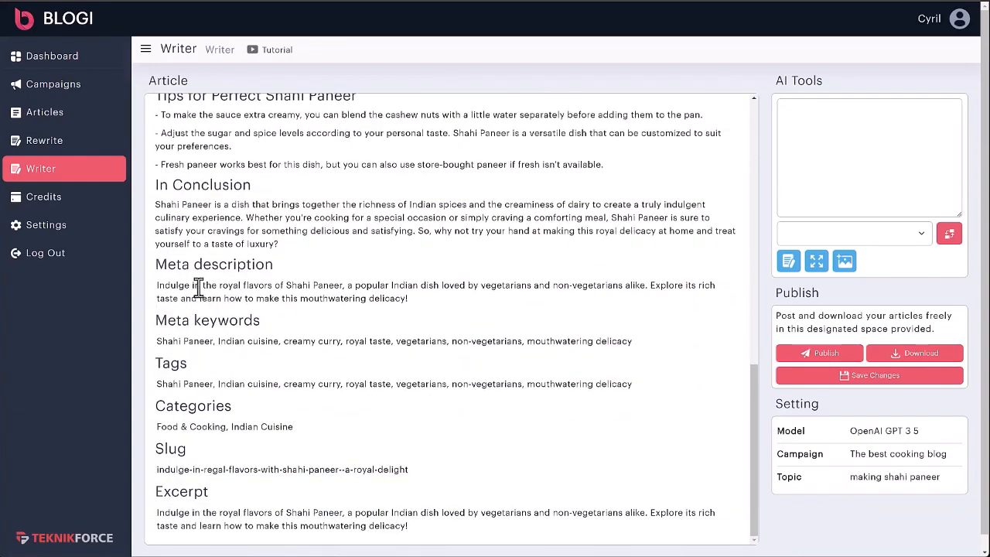
scroll(246, 375, "up", 10)
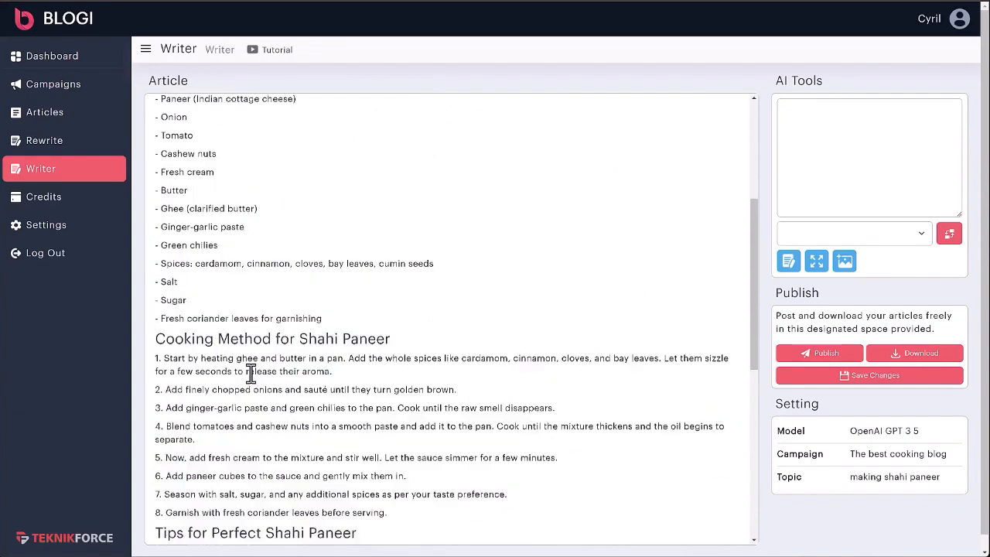
- Load the article's opening paragraph into the AI Tools text box and examine the loaded text
left_click(237, 202)
left_click(250, 202)
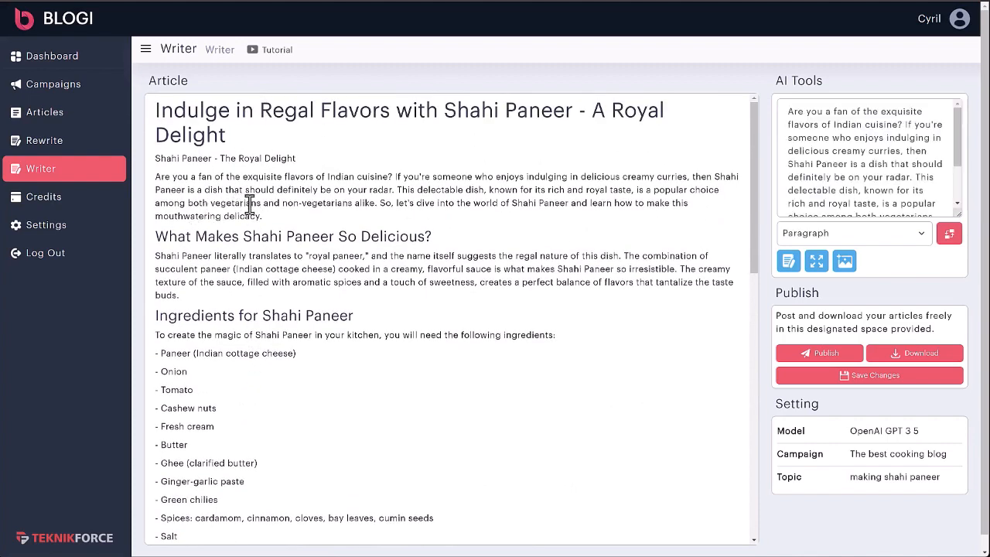
left_click(190, 177)
mouse_move(956, 141)
left_mouse_down()
mouse_move(952, 176)
mouse_move(953, 141)
left_mouse_up()
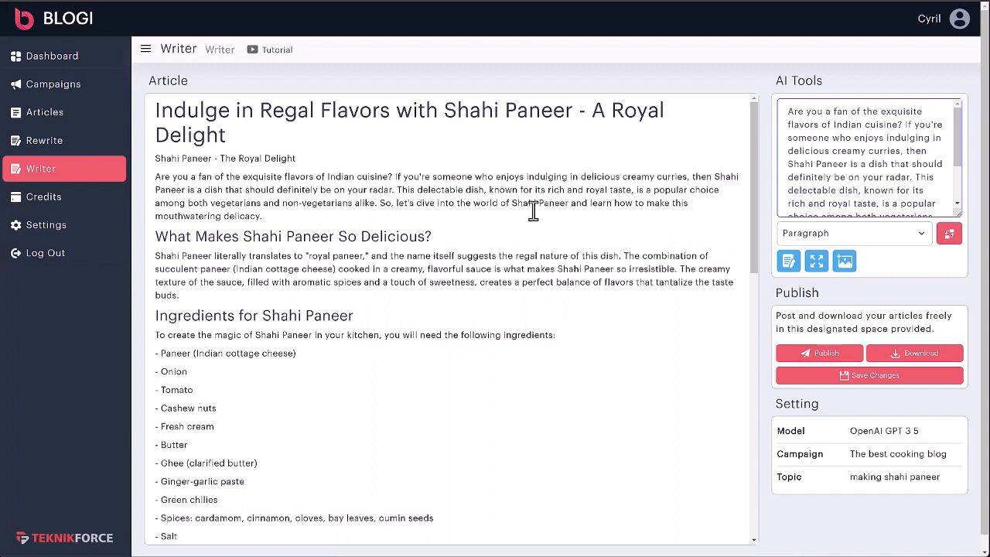
left_click_drag(828, 114, 878, 226)
left_click(868, 191)
scroll(824, 203, "up", 2)
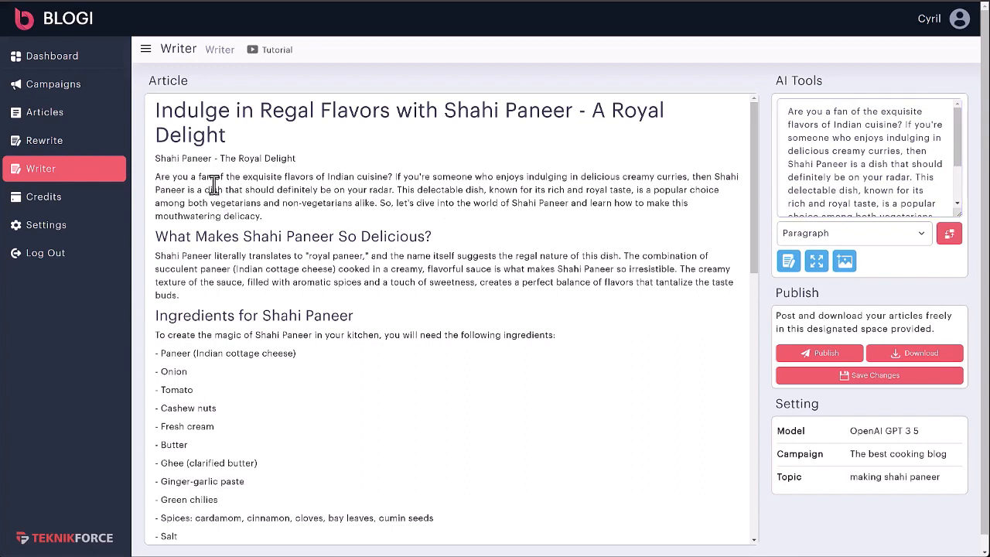
- Rewrite the opening paragraph with the AI rewrite tool and replace the original paragraph in the article with the new version
left_click(790, 263)
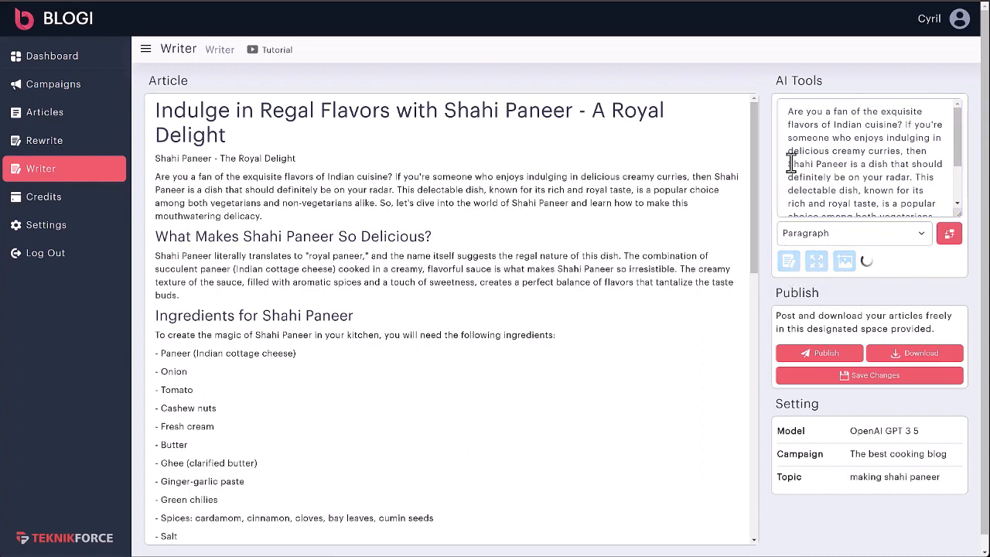
left_click(842, 150)
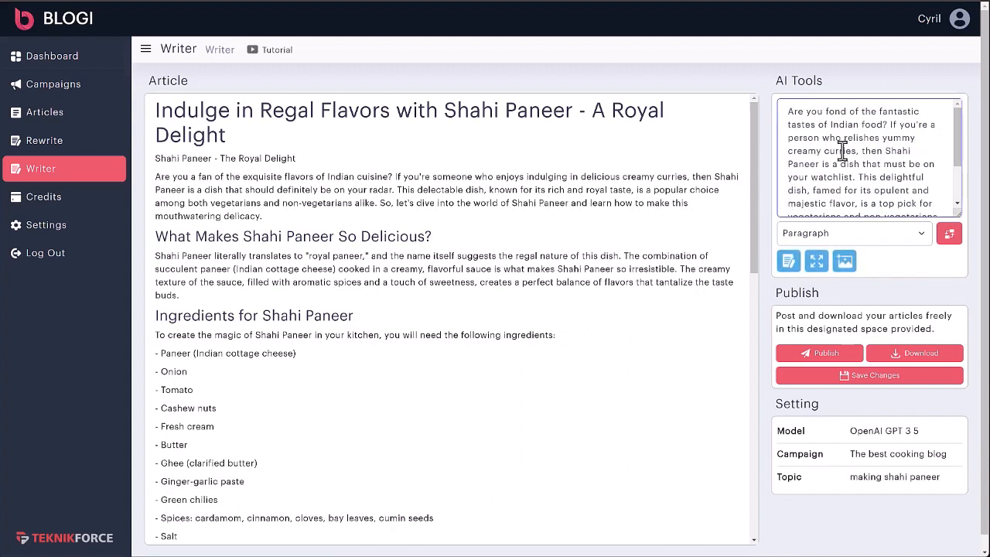
key("ctrl+a")
key("ctrl+c")
left_click(470, 178)
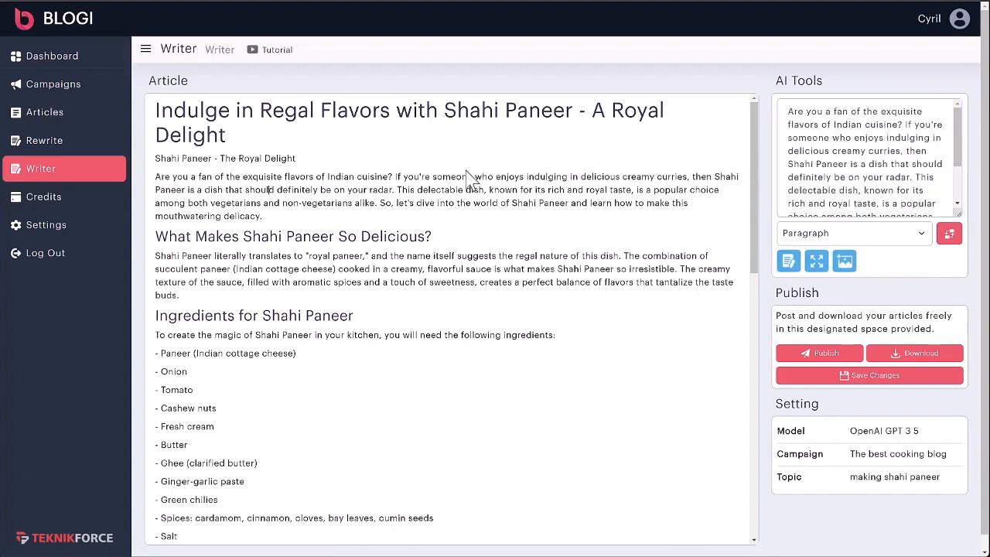
left_click(488, 178)
left_click_drag(260, 217, 141, 181)
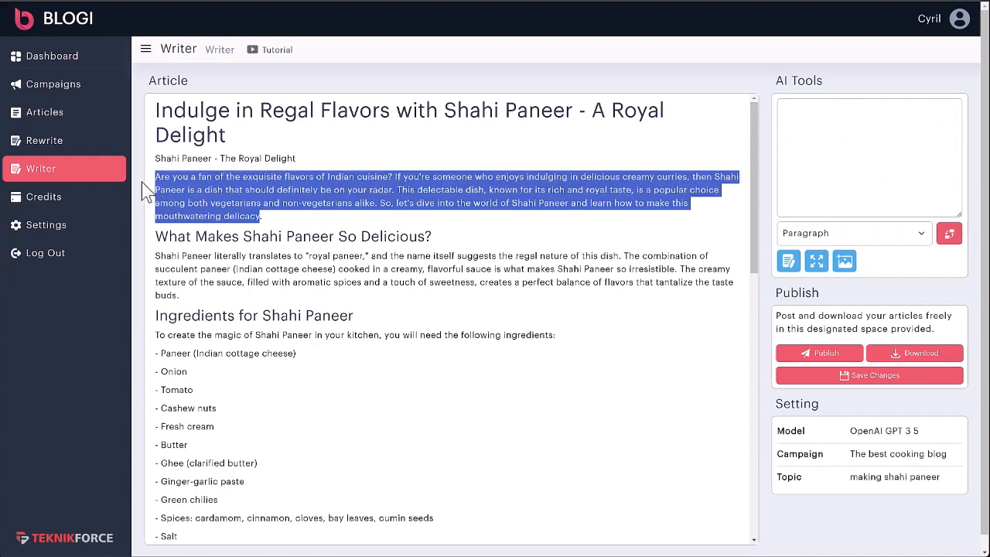
key("ctrl+v")
- Rewrite the paragraph under "What Makes Shahi Paneer So Delicious?" with AI and replace the original text with the new version
scroll(224, 224, "down", 1)
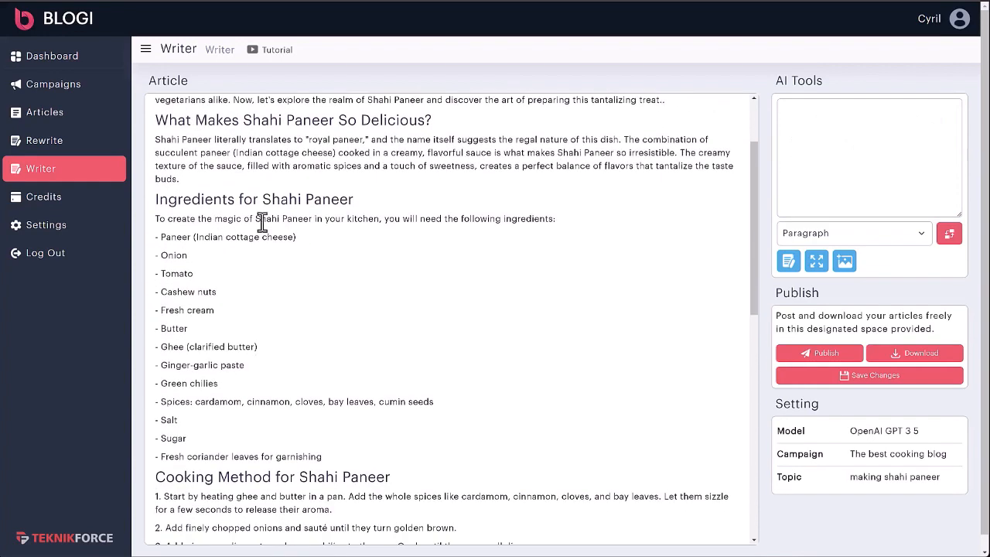
left_click(293, 159)
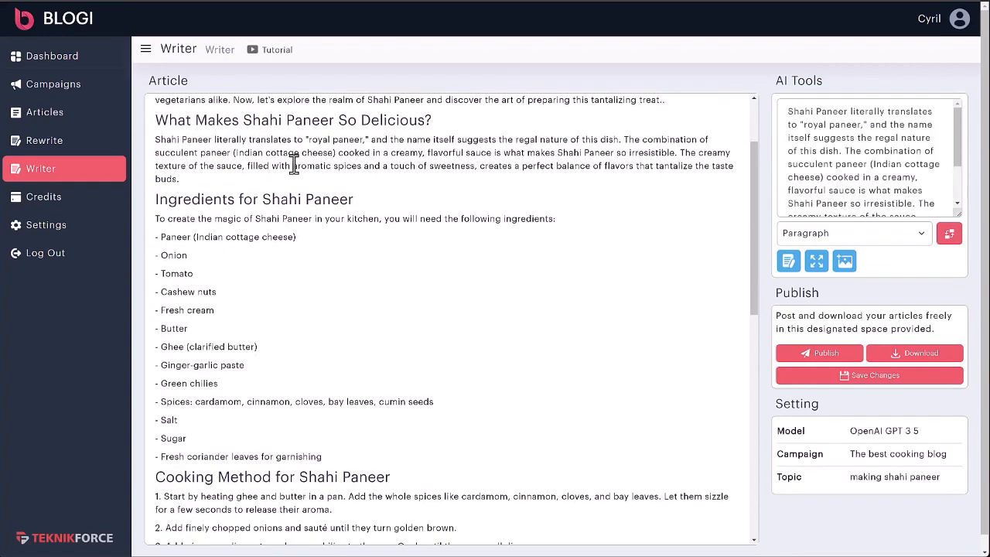
left_click(788, 261)
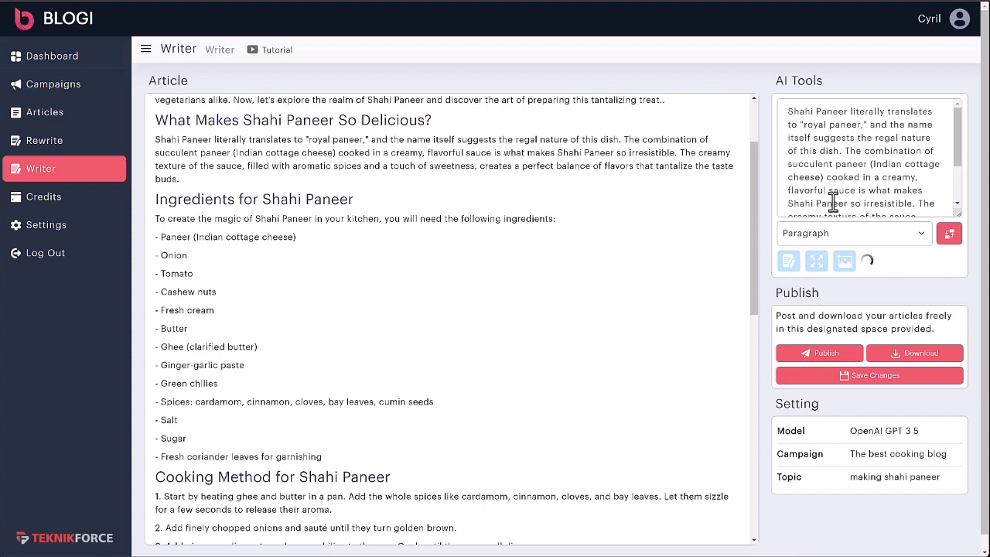
key("ctrl+a")
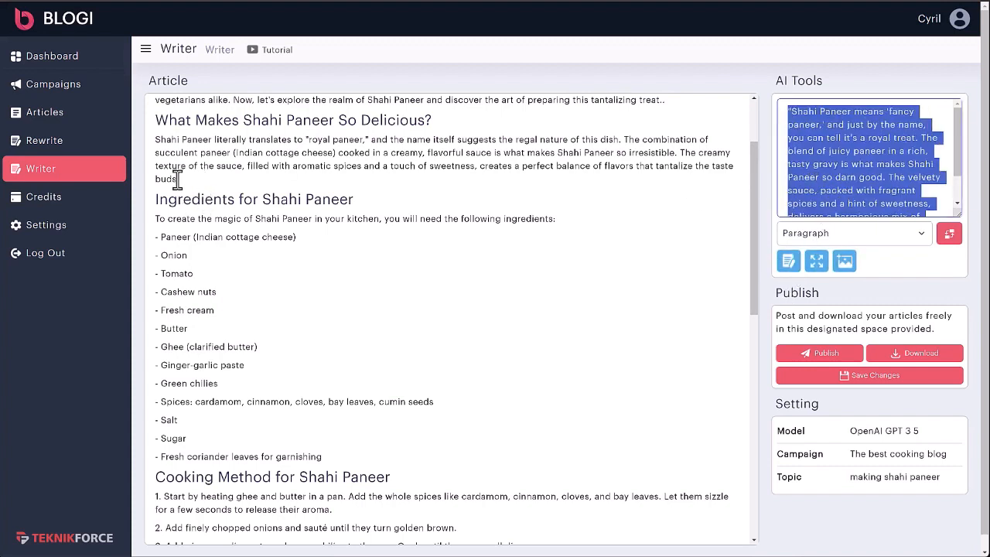
left_click_drag(177, 178, 151, 143)
type("\"Shahi Paneer means 'fancy paneer,' and just by the name, you can tell it's a royal treat. The blend of juicy paneer in a rich, tasty gravy is what makes Shahi Paneer so darn good. The velvety sauce, packed with fragrant spices and a hint of sweetness, delivers a harmonious mix of flavors that will have you hooked.\"")
left_click(405, 166)
key("BackSpace")
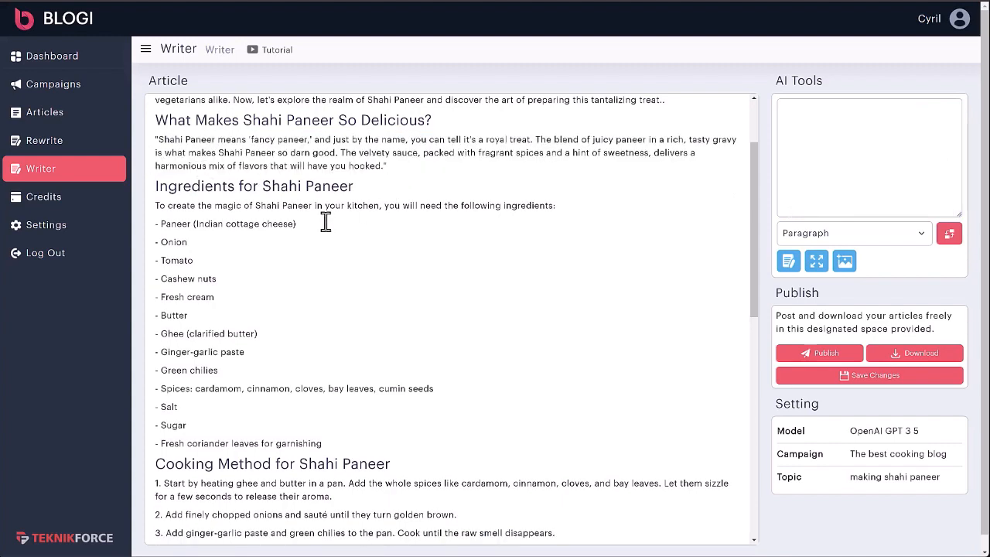
- Remove the extra full stop at the end of the opening paragraph and add two blank lines below it
scroll(453, 215, "up", 1)
scroll(452, 215, "up", 2)
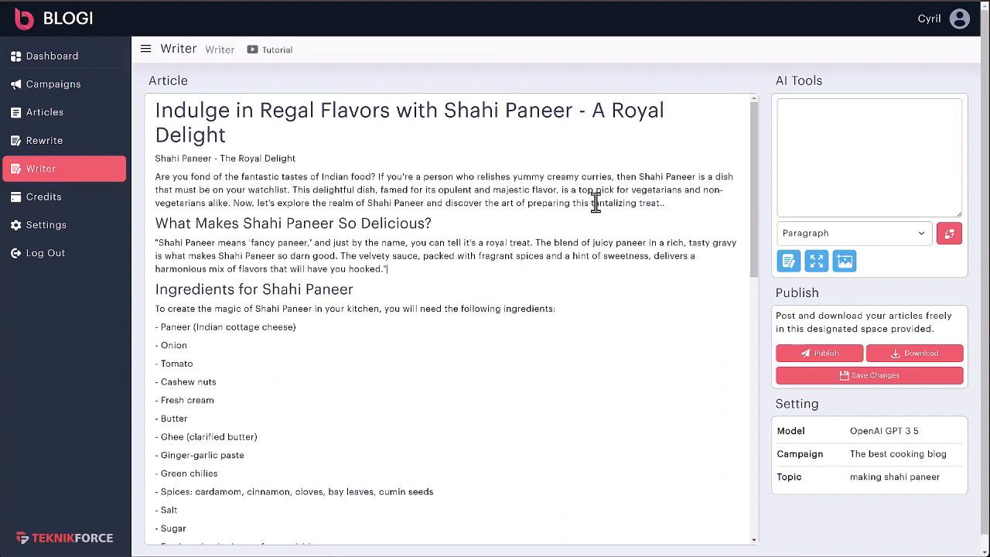
left_click(685, 203)
key("Return")
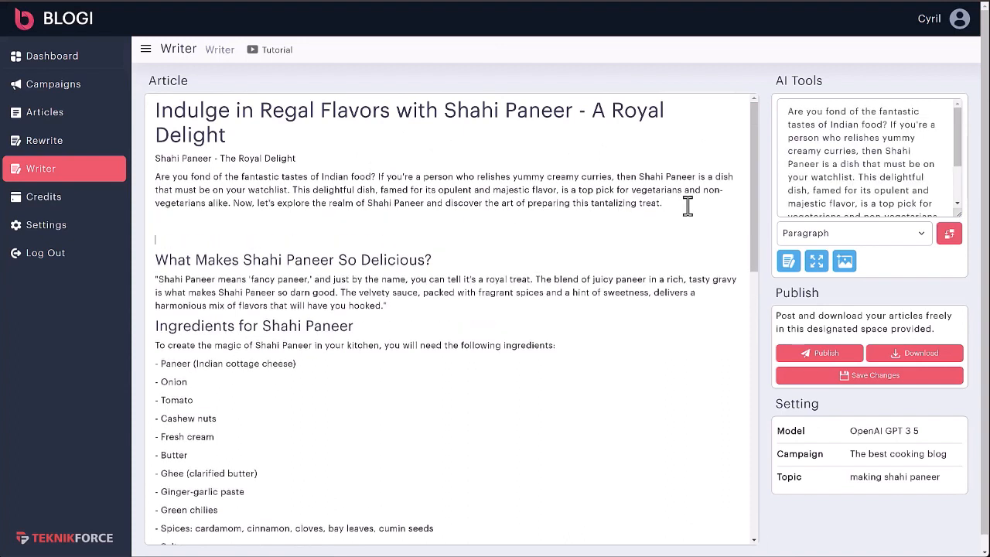
- Generate an AI image from the prompt "Image of delicious shahi paneer" on the blank line below the opening paragraph and review it
left_click(269, 238)
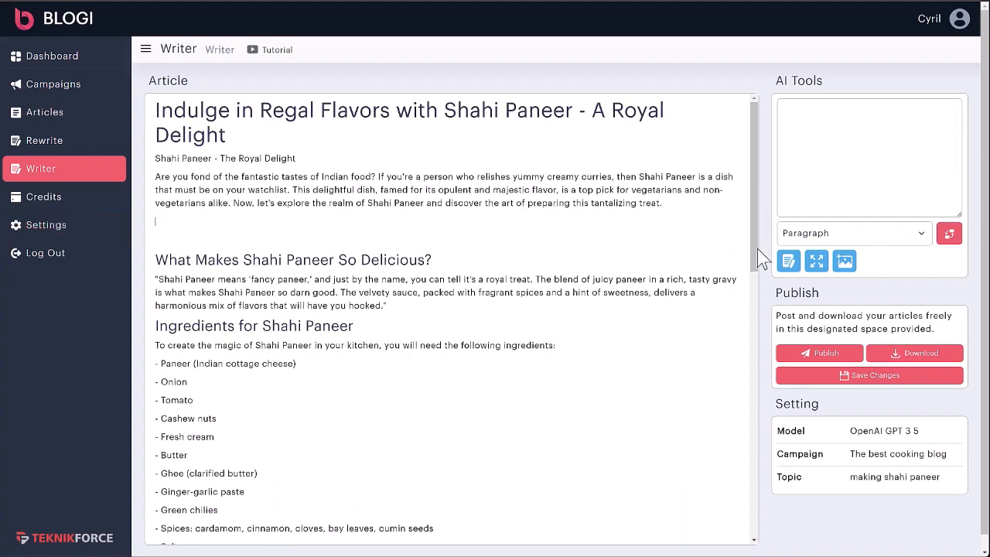
left_click(836, 171)
left_click(848, 230)
left_click(845, 172)
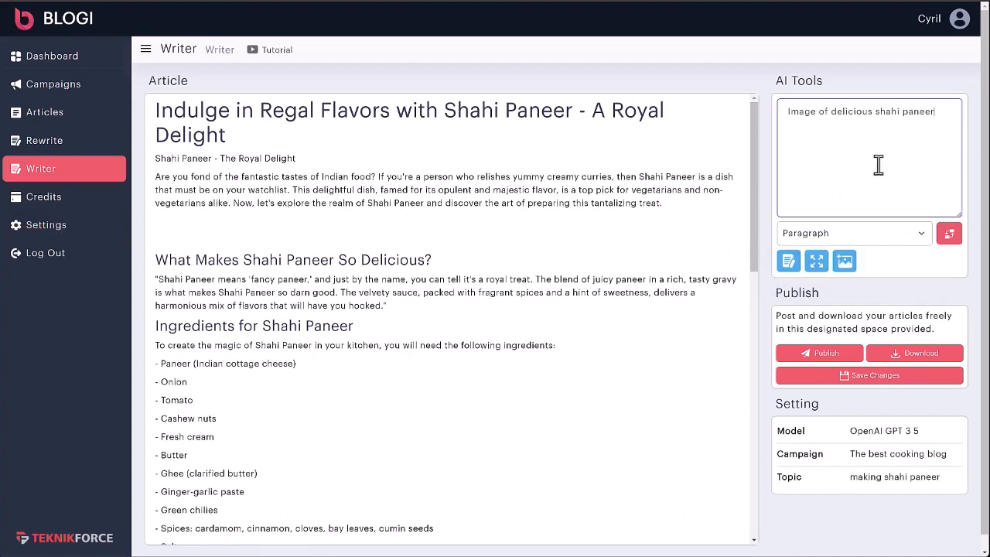
left_click(847, 269)
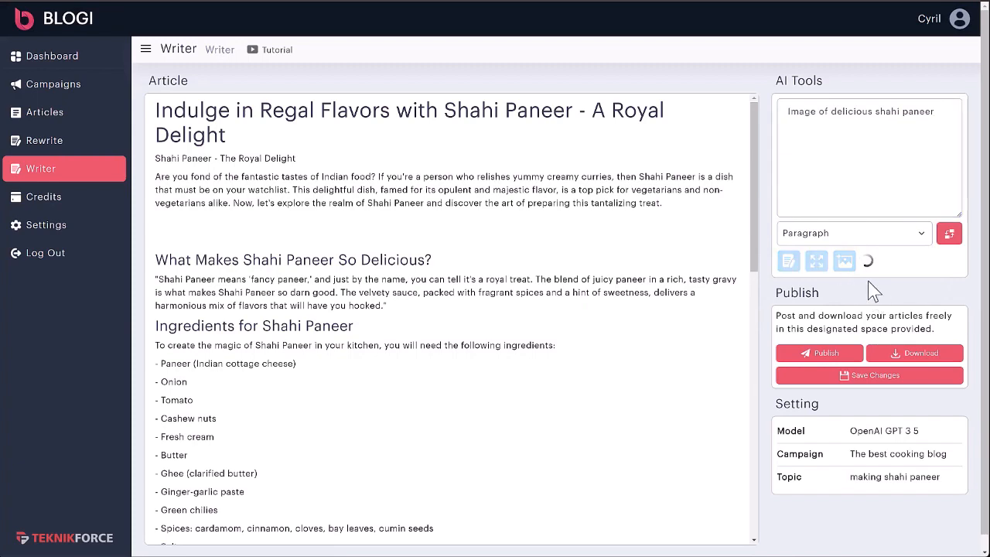
scroll(242, 298, "down", 4)
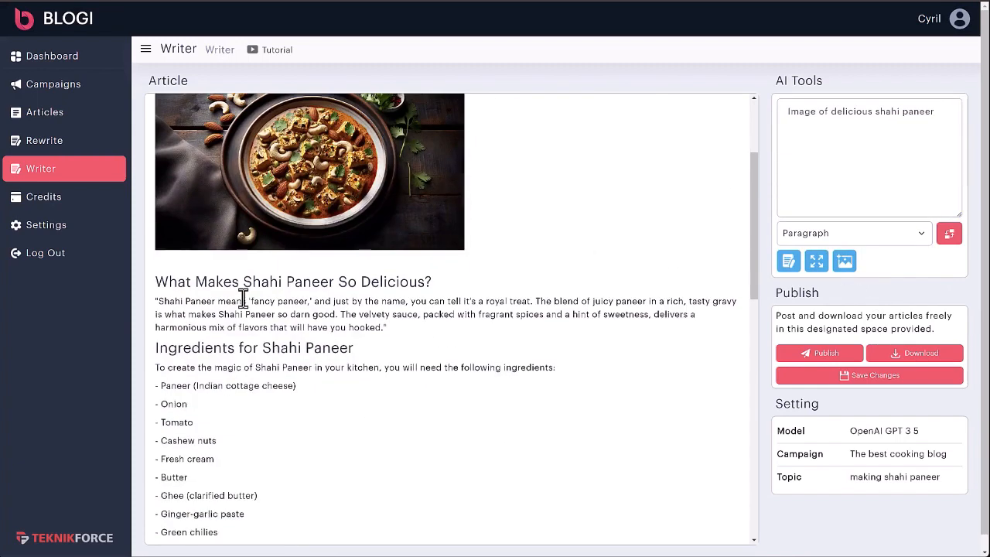
scroll(216, 248, "up", 3)
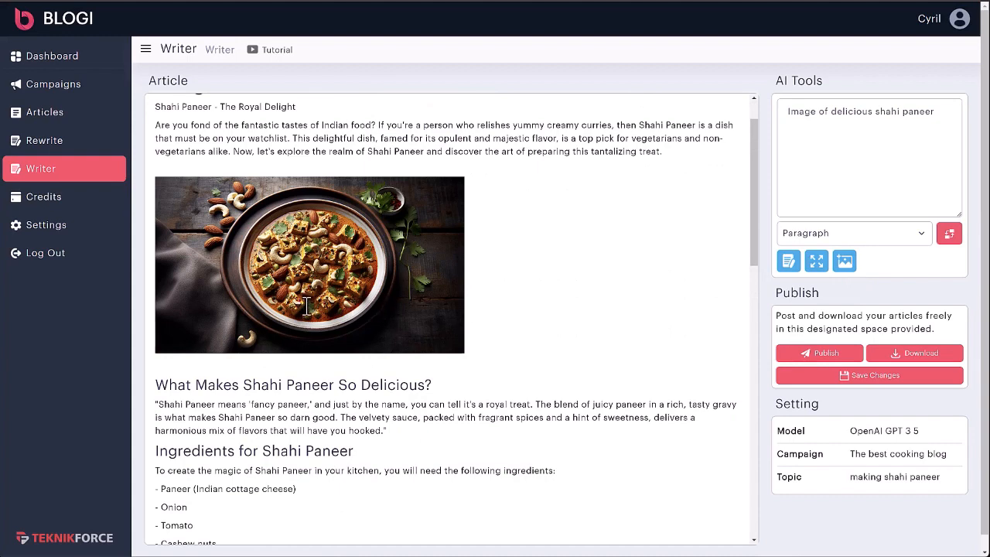
scroll(313, 286, "down", 3)
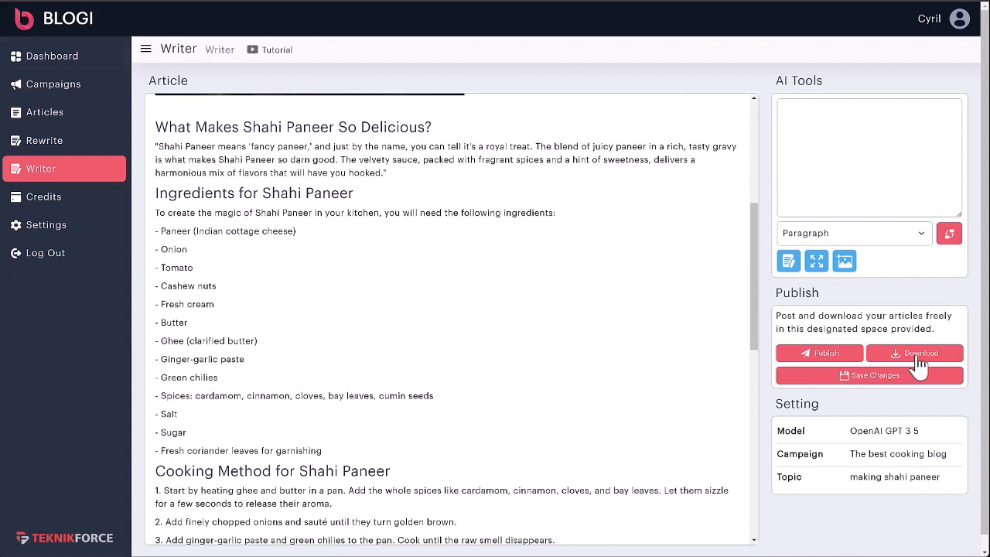
- Save the changes to the Shahi Paneer article and check the inserted image below the opening paragraph
left_click(882, 378)
scroll(400, 338, "up", 5)
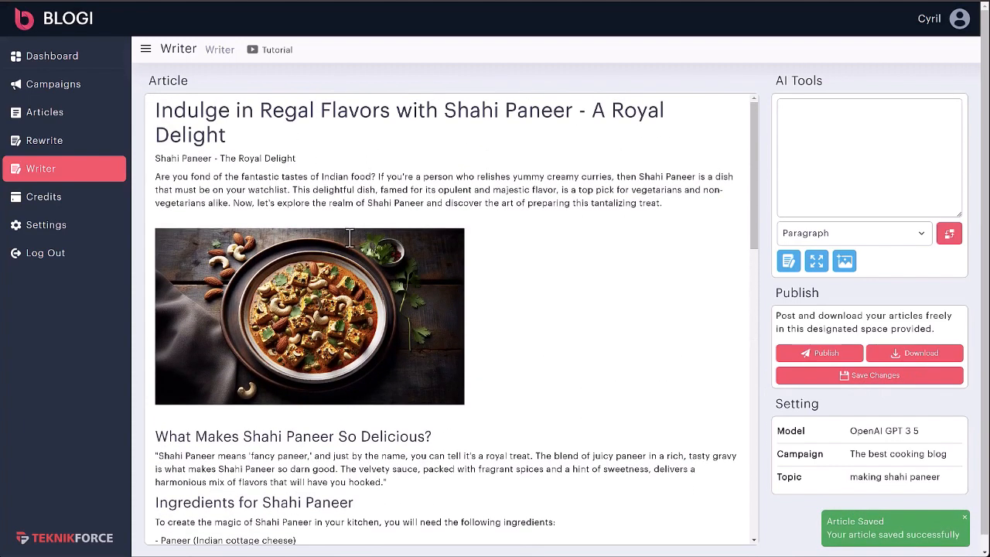
scroll(371, 263, "down", 1)
left_click(398, 294)
left_click(939, 355)
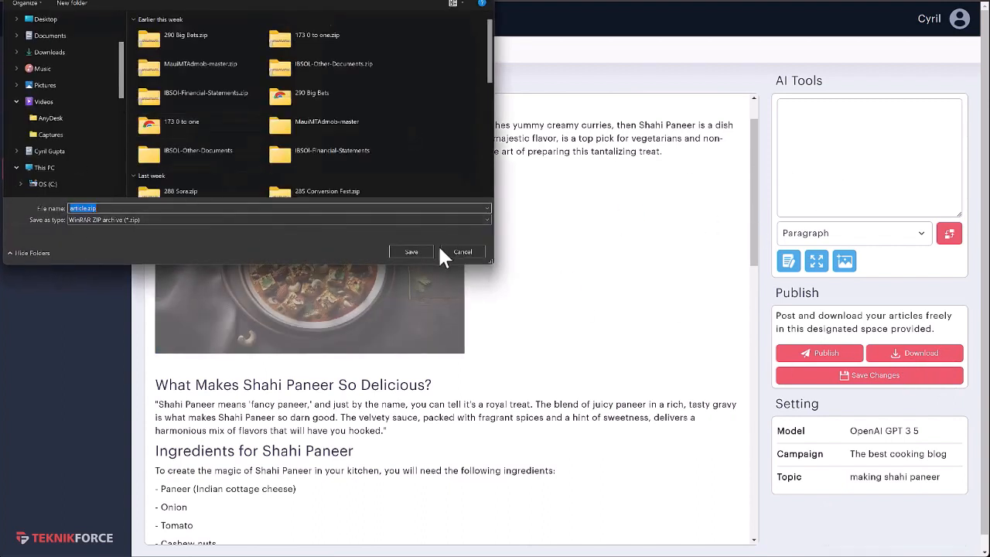
left_click(463, 253)
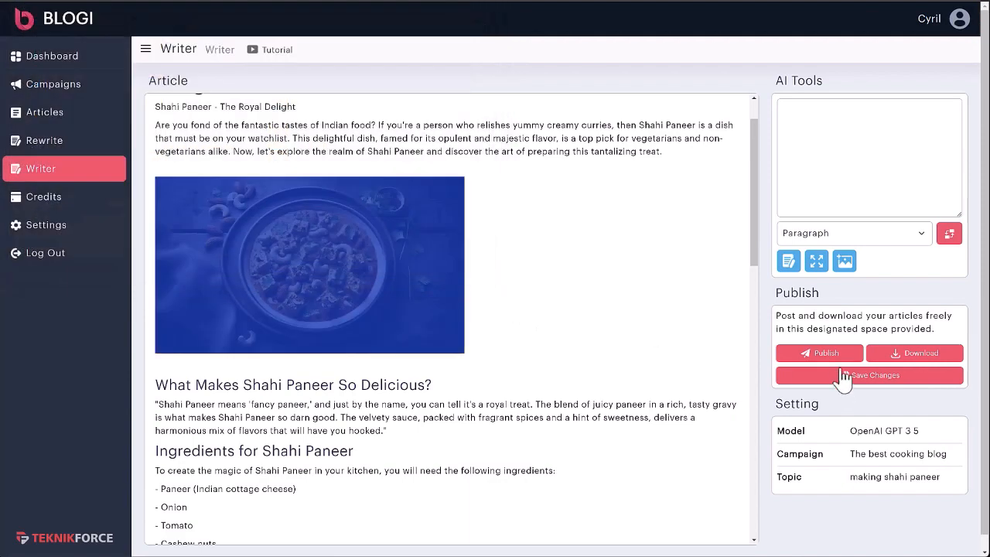
- Publish the Shahi Paneer article to the WordPress blog and review the live post from its title and image through to the conclusion
left_click(347, 404)
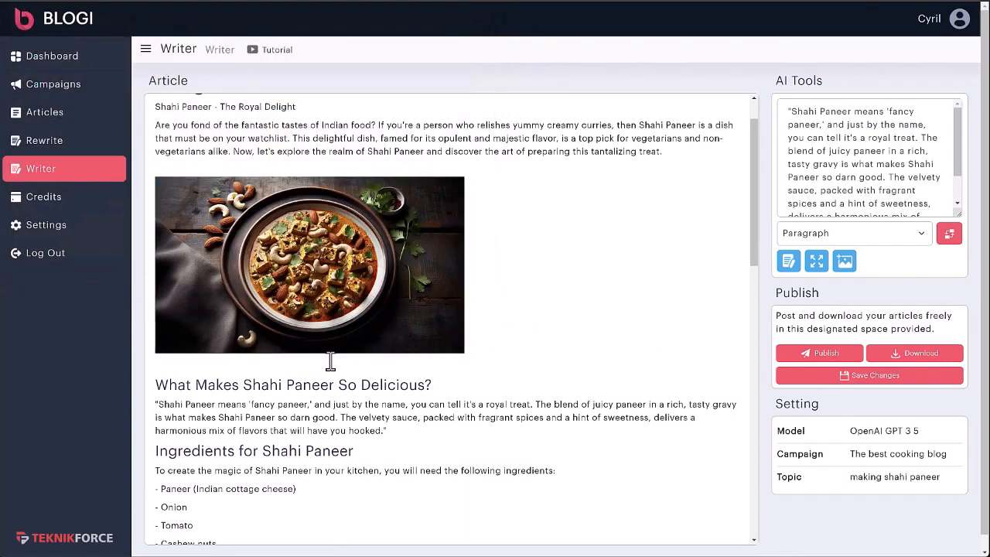
left_click(839, 357)
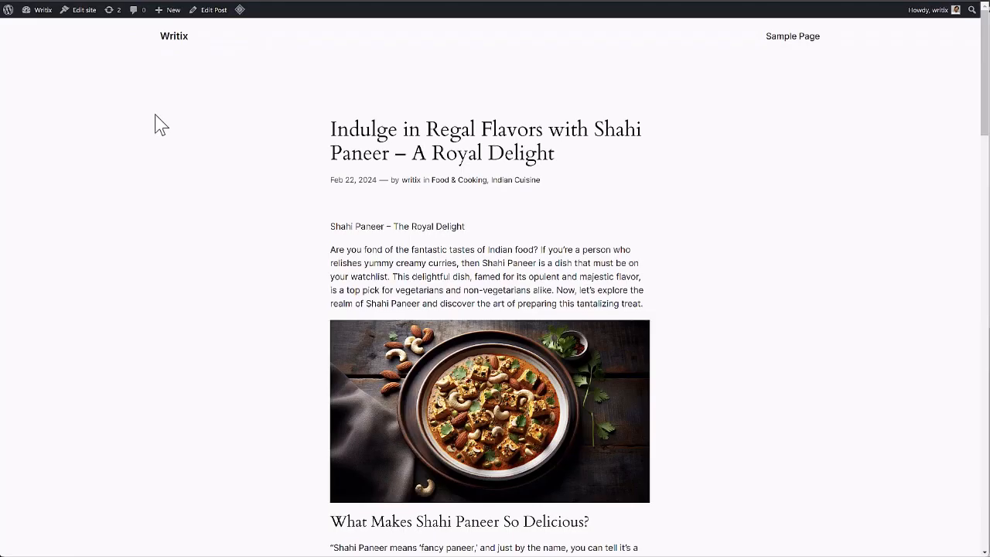
scroll(287, 170, "down", 10)
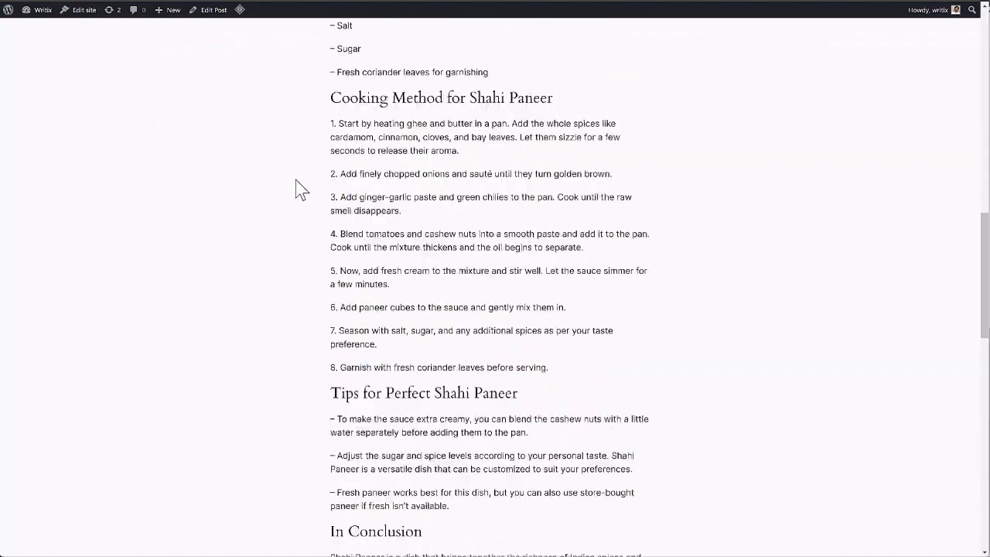
scroll(301, 191, "down", 6)
scroll(303, 192, "up", 3)
scroll(307, 206, "down", 3)
scroll(327, 243, "up", 5)
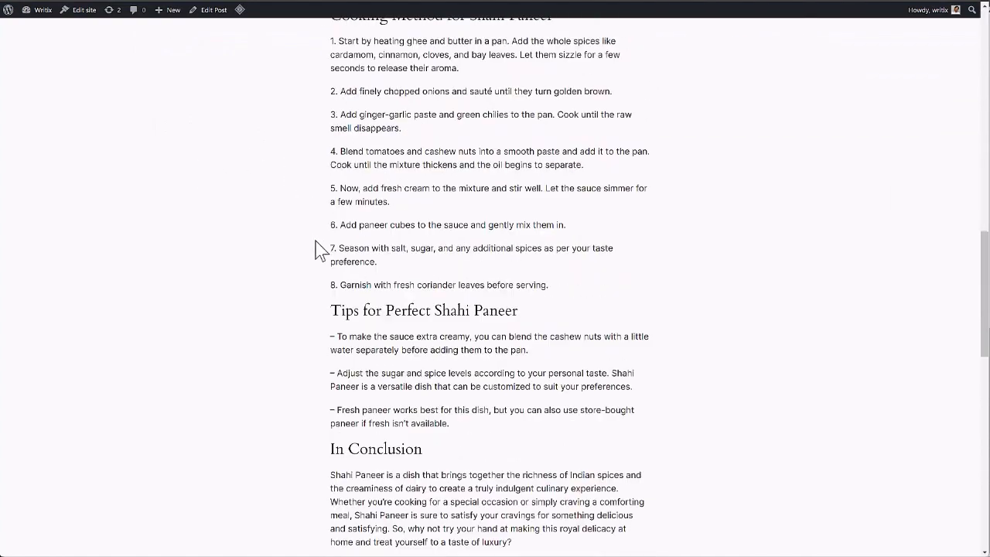
scroll(316, 242, "up", 10)
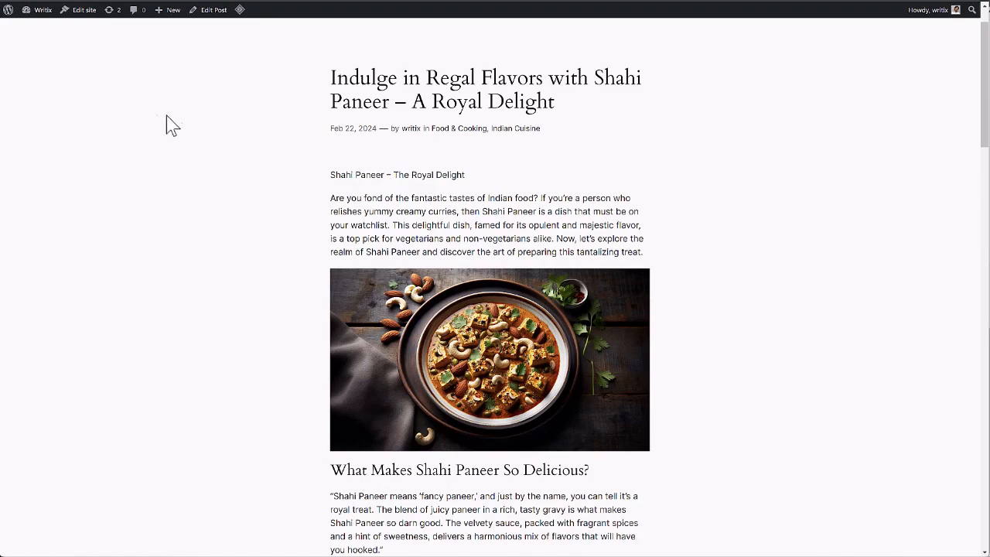
scroll(169, 199, "down", 10)
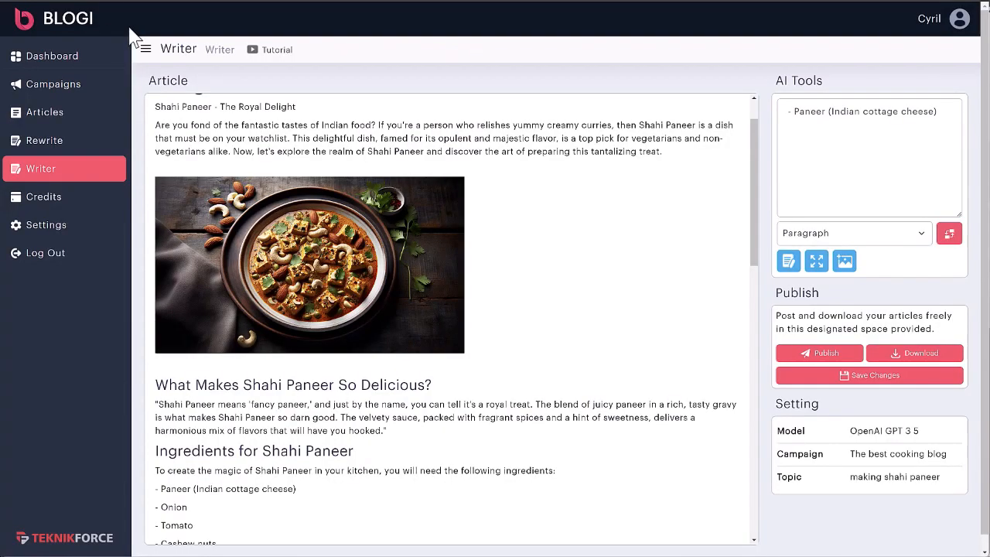